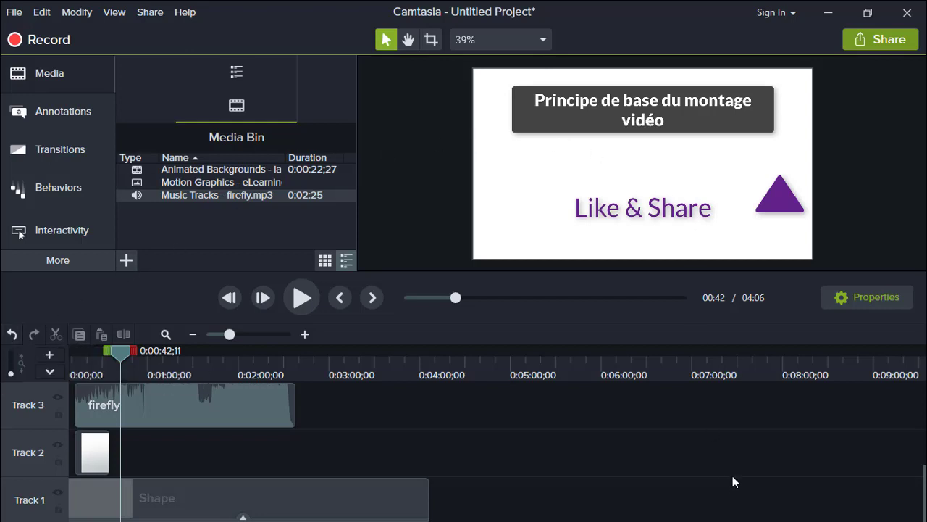
Step: Review the stack of tracks in the timeline, selecting the firefly music clip on Track 3 and the "Like & Share" text clip on Track 5
scroll(732, 475, "up", 3)
scroll(732, 475, "down", 3)
scroll(733, 476, "up", 3)
scroll(594, 435, "up", 2)
scroll(550, 435, "down", 4)
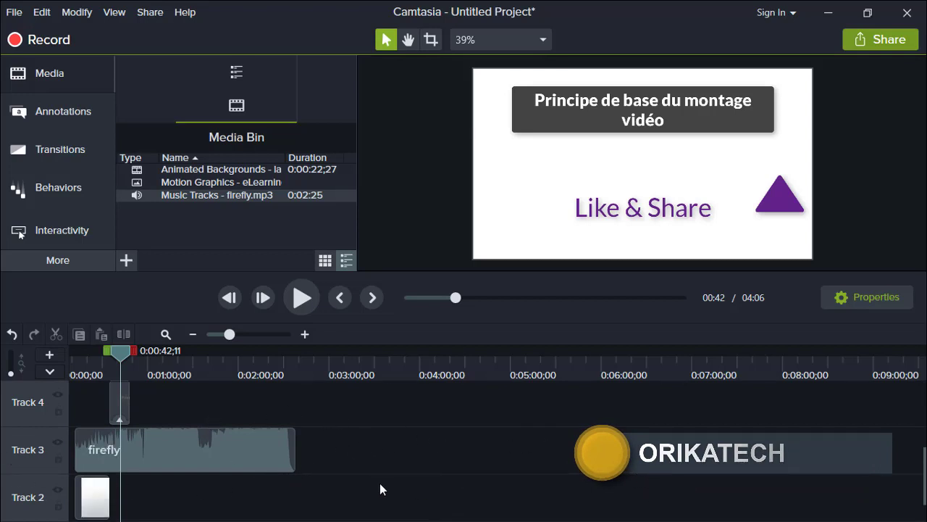
scroll(380, 479, "down", 1)
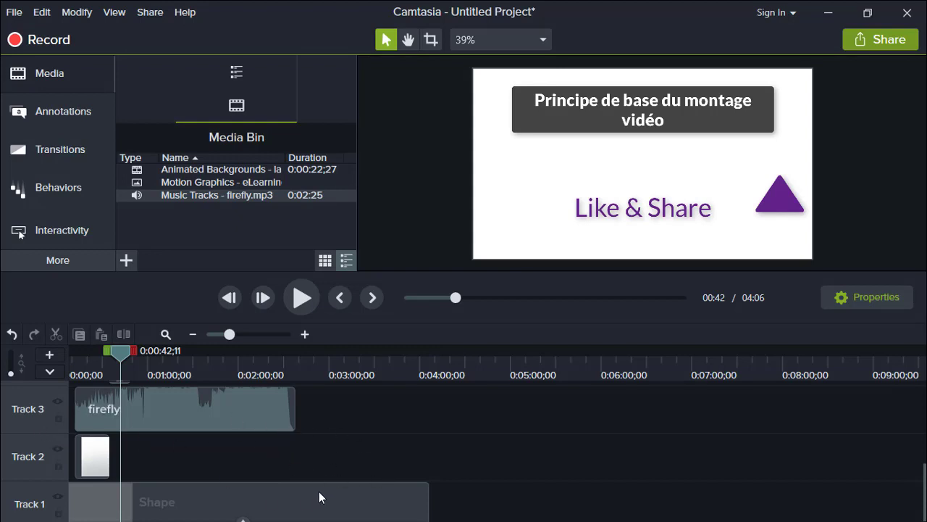
scroll(220, 466, "up", 1)
left_click(203, 466)
scroll(203, 463, "up", 1)
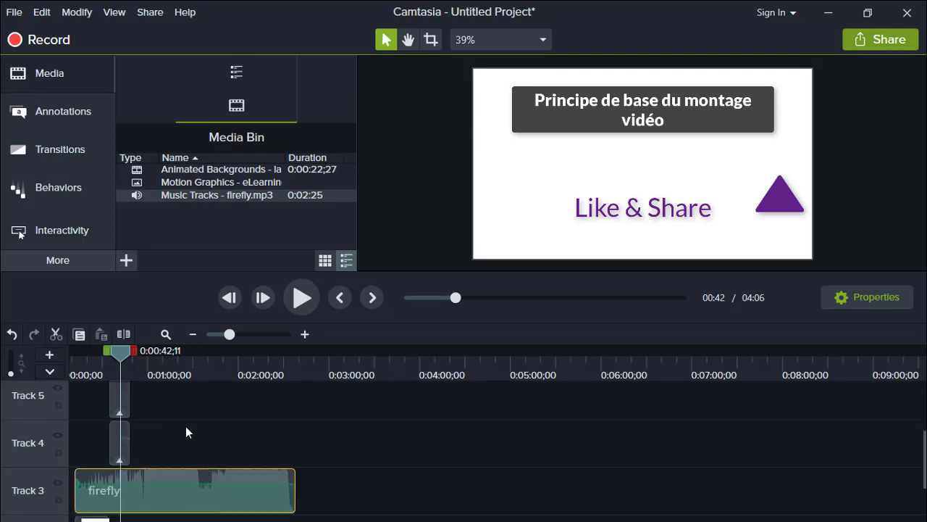
scroll(145, 441, "up", 1)
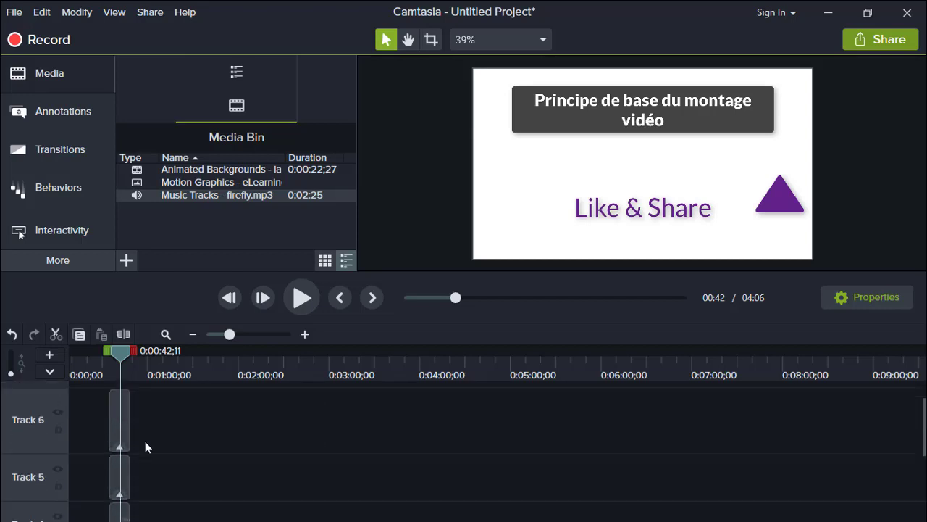
left_click(116, 468)
scroll(252, 471, "down", 2)
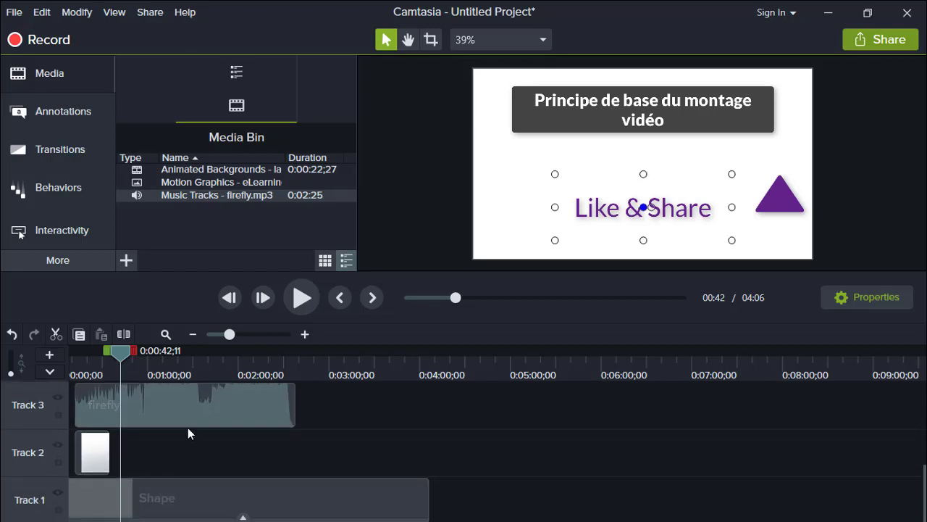
scroll(187, 427, "up", 2)
scroll(242, 483, "down", 2)
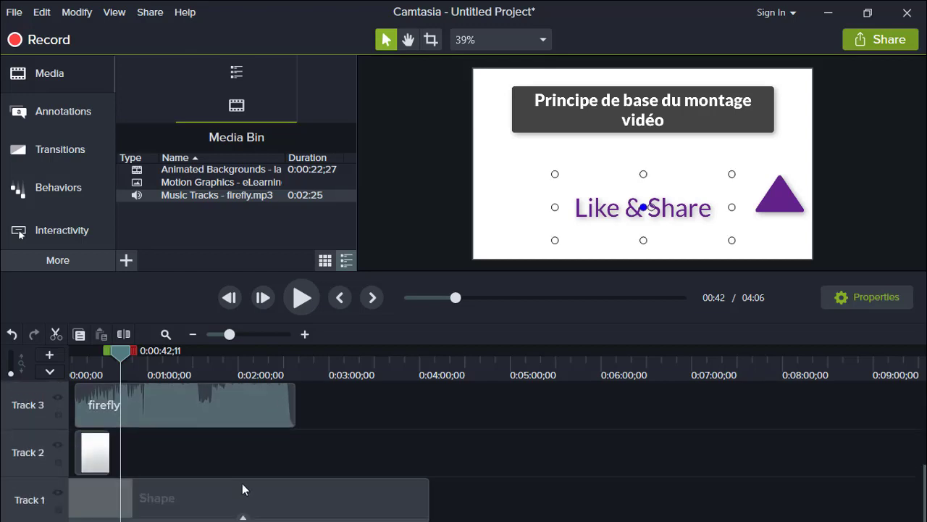
Step: Preview the white Shape clip on Track 1 at 0:03:14;05 and return the playhead to 0:00:20;24
left_click(153, 491)
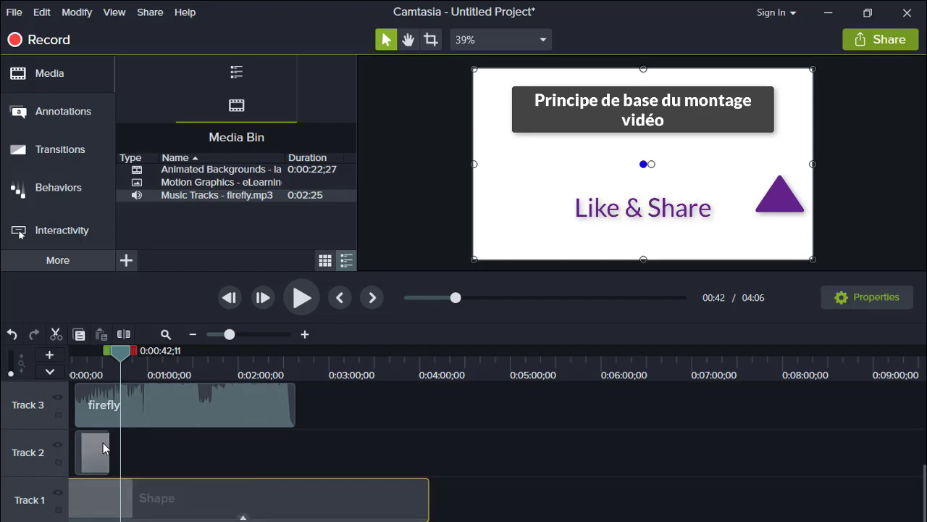
left_click_drag(126, 353, 352, 428)
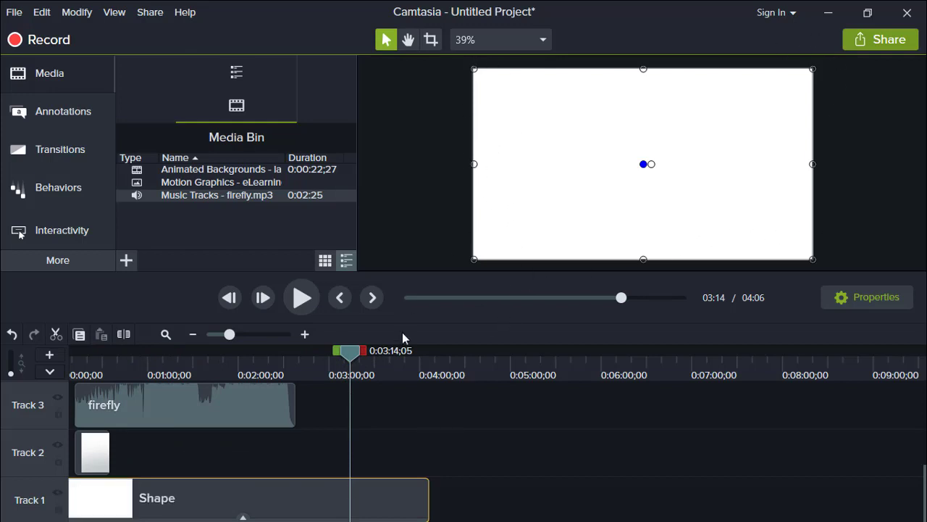
left_click_drag(358, 355, 87, 376)
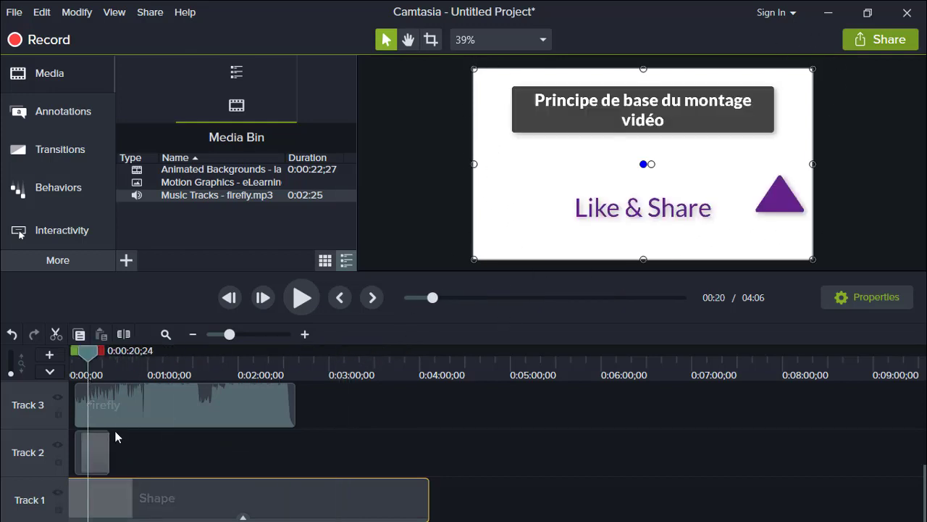
Step: Inspect the laptop background clip of Track 2 on the canvas at 50% zoom and select the firefly music clip on Track 3
scroll(165, 479, "up", 3)
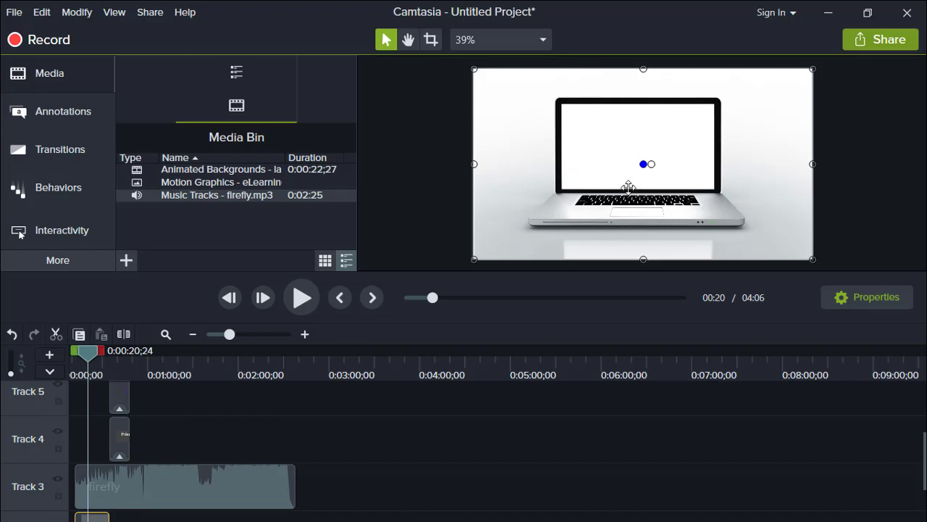
scroll(467, 229, "down", 2)
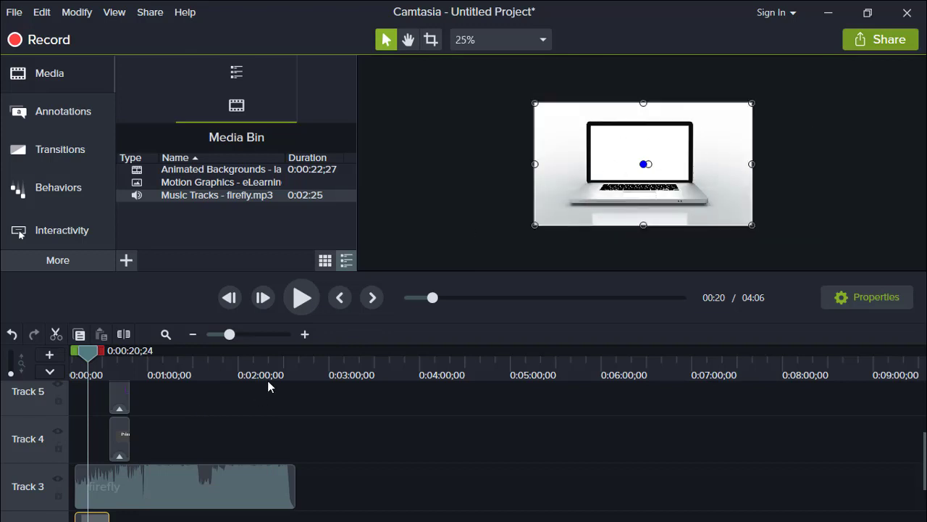
scroll(626, 152, "up", 2)
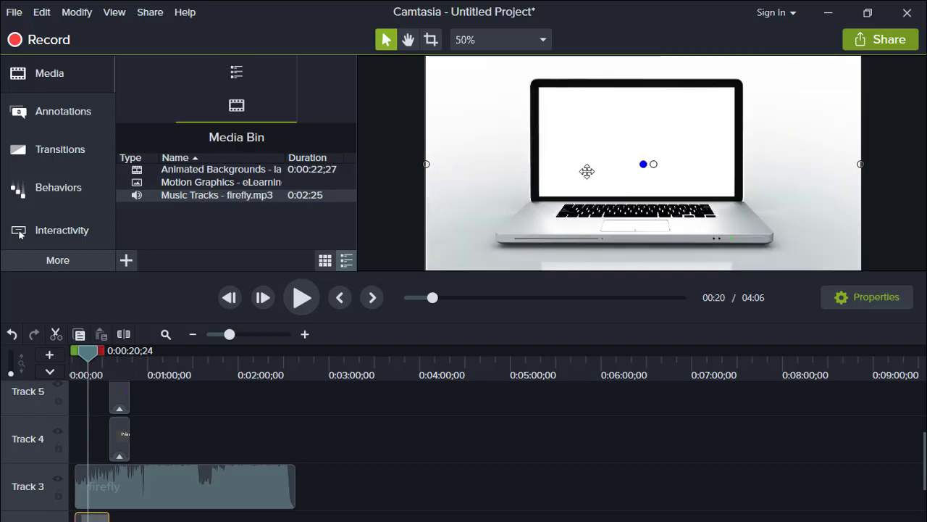
left_click(159, 501)
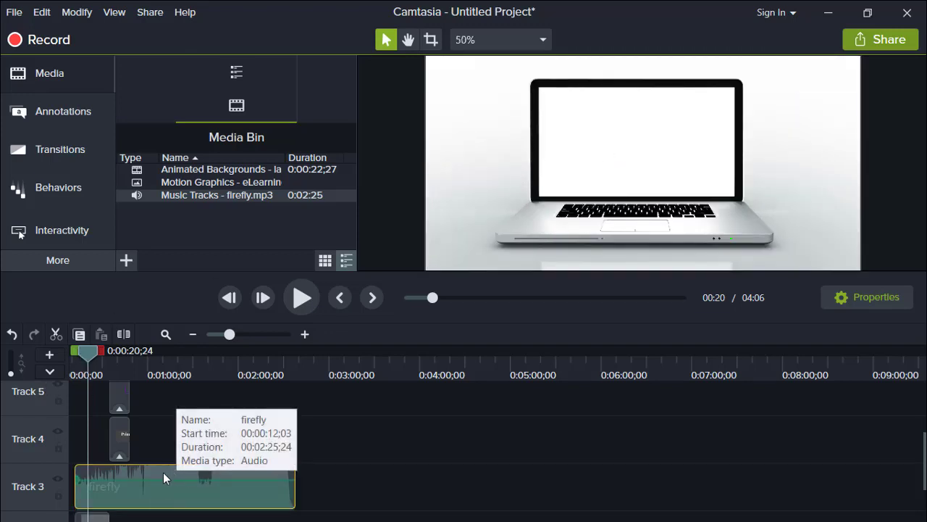
scroll(135, 482, "up", 1)
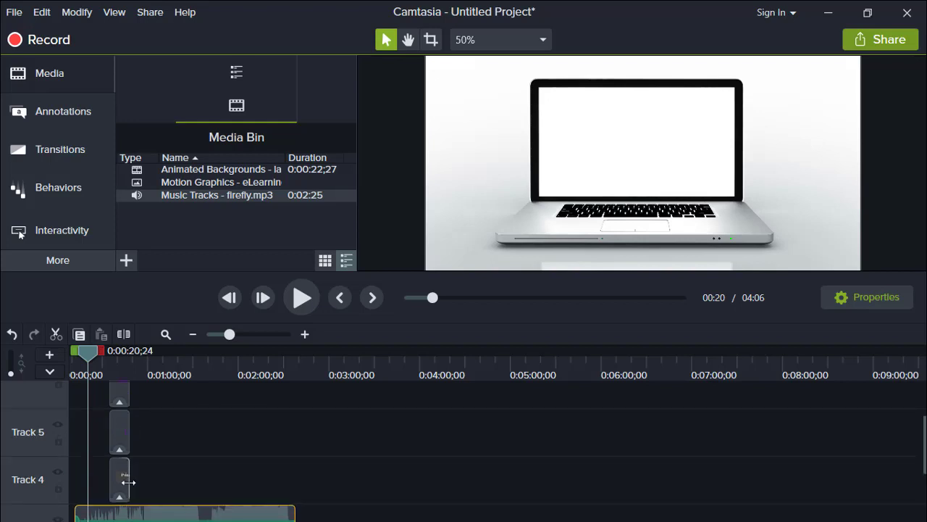
Step: Move the playhead to 0:00:37;26 and identify the "Like & Share" text and the title callout on Tracks 5 and 4
left_click_drag(84, 353, 113, 355)
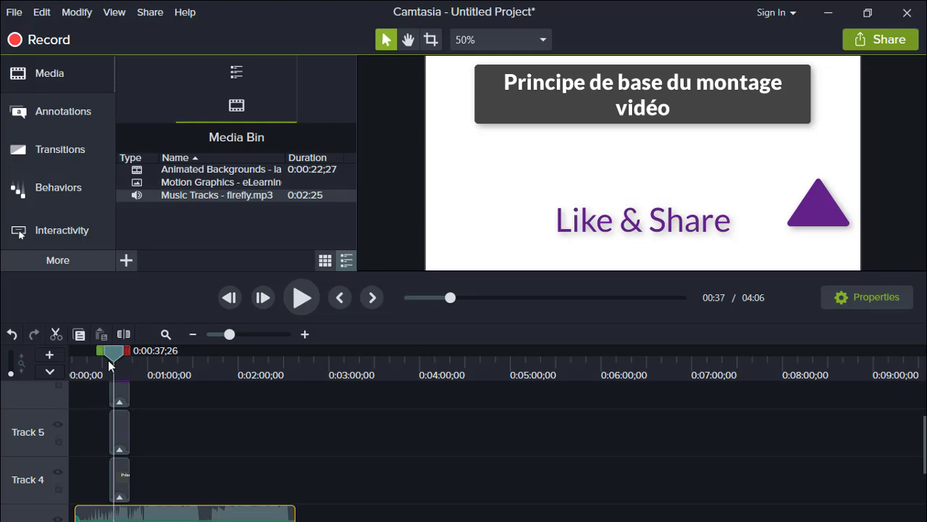
left_click(120, 487)
left_click(633, 218)
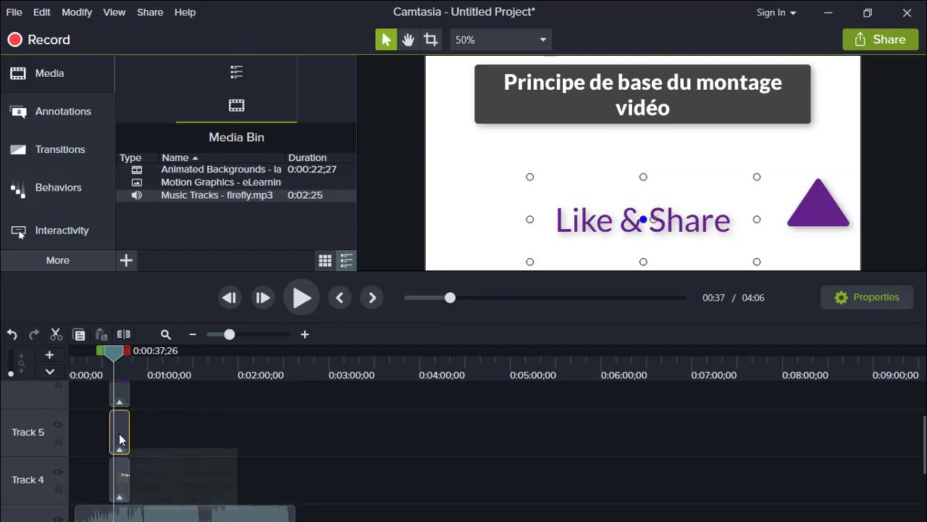
left_click(120, 480)
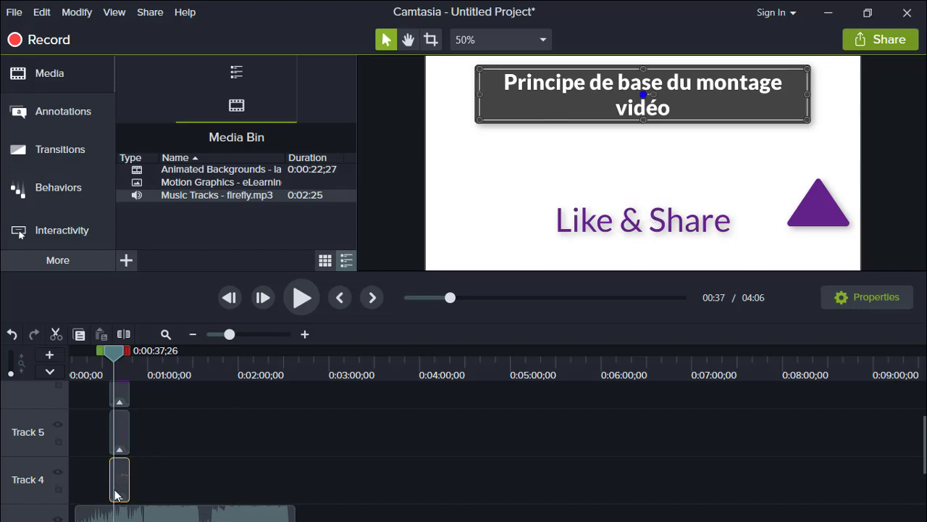
Step: Move the playhead to the start of the title clip and identify the "Like & Share" text and purple triangle clips above it
key("ctrl+alt+Left")
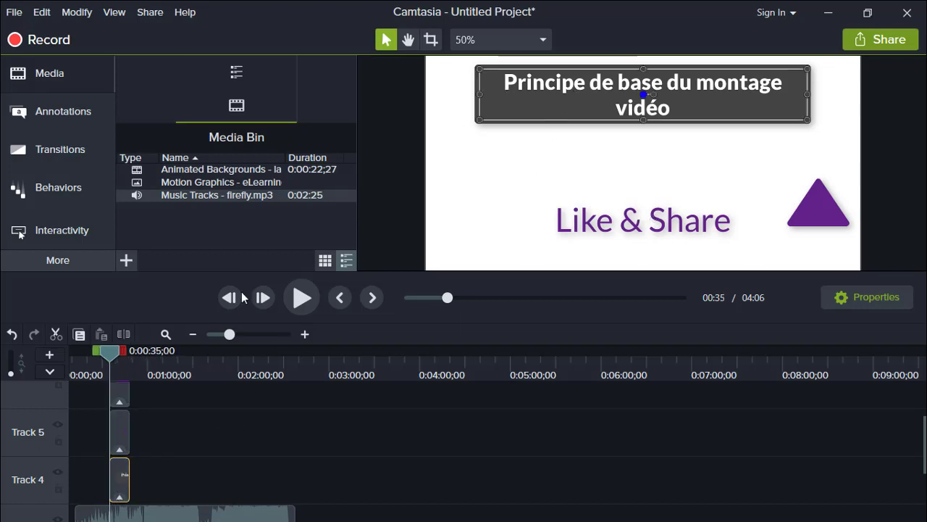
left_click(117, 437)
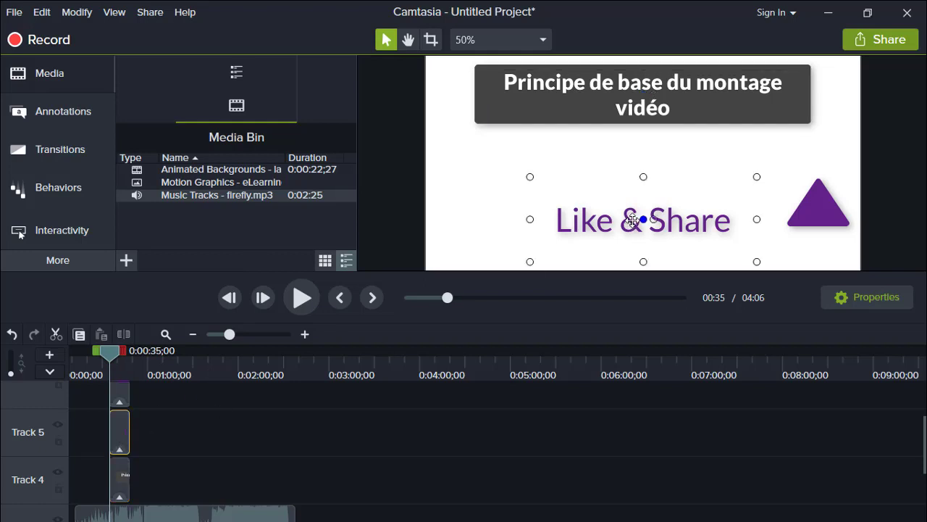
left_click(121, 396)
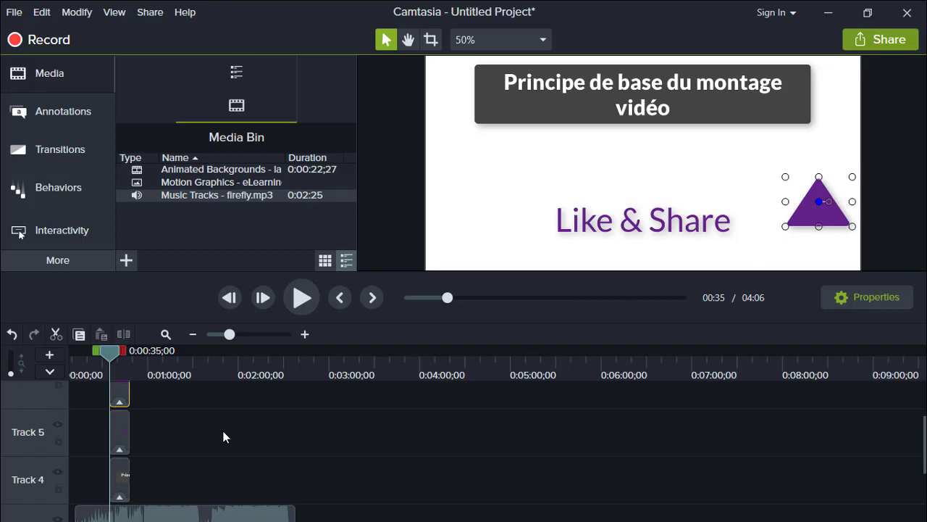
Step: Compare the stacking order of Tracks 1 to 6 in the timeline with how the title, text and triangle are layered on the canvas
scroll(270, 431, "up", 1)
scroll(268, 430, "down", 4)
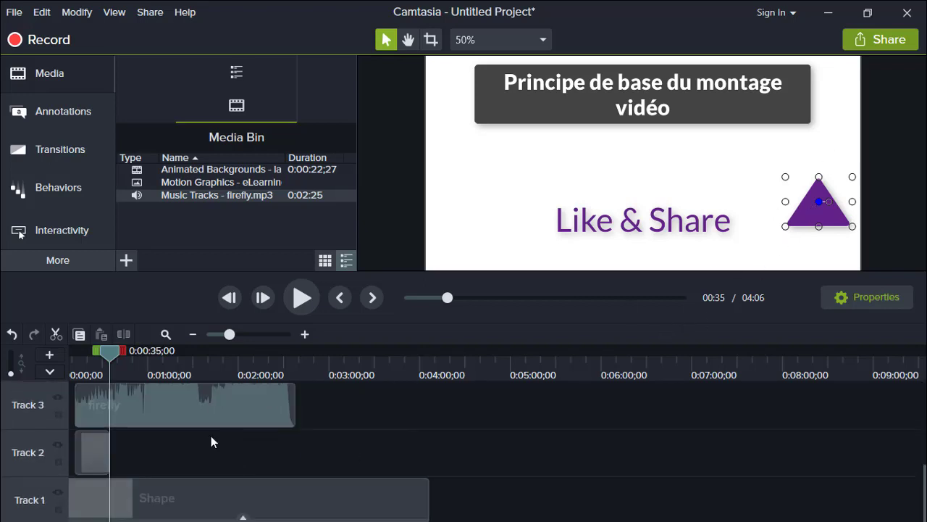
scroll(449, 471, "up", 5)
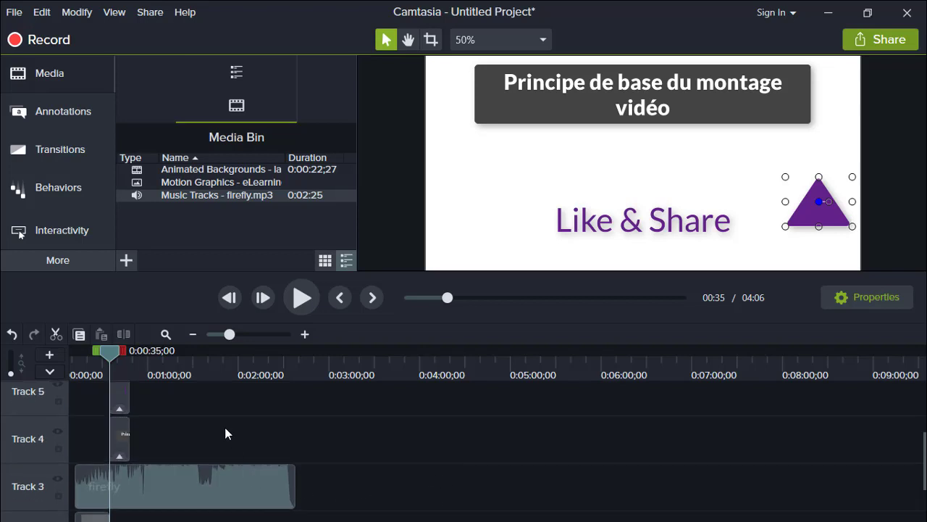
scroll(384, 500, "down", 4)
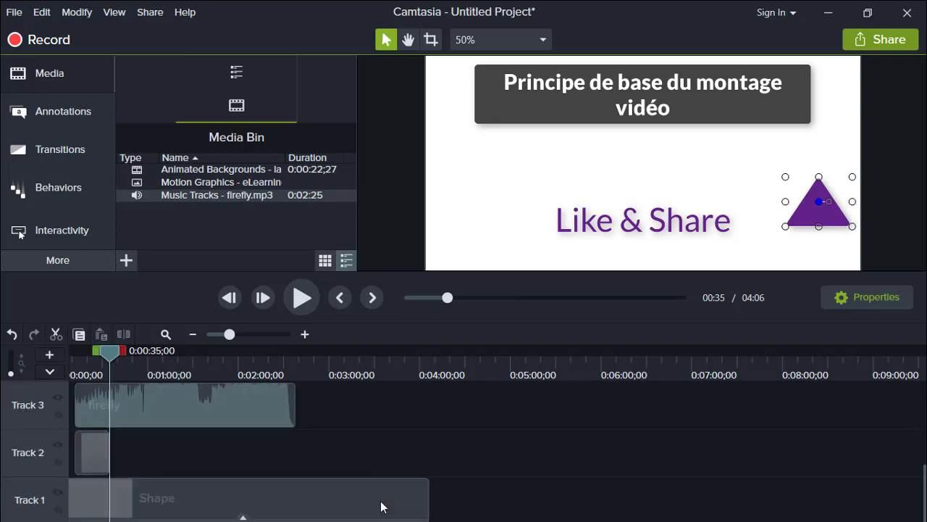
scroll(385, 500, "up", 5)
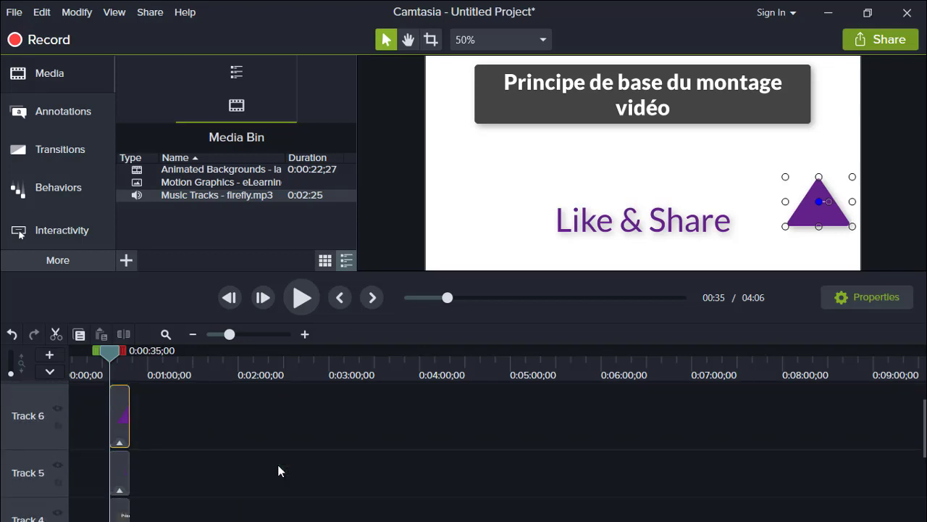
scroll(142, 427, "down", 3)
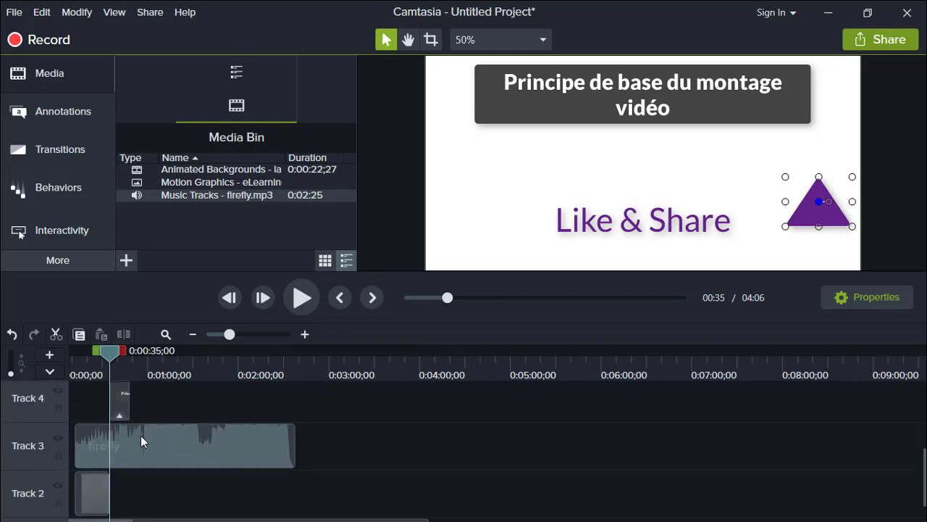
scroll(162, 406, "up", 2)
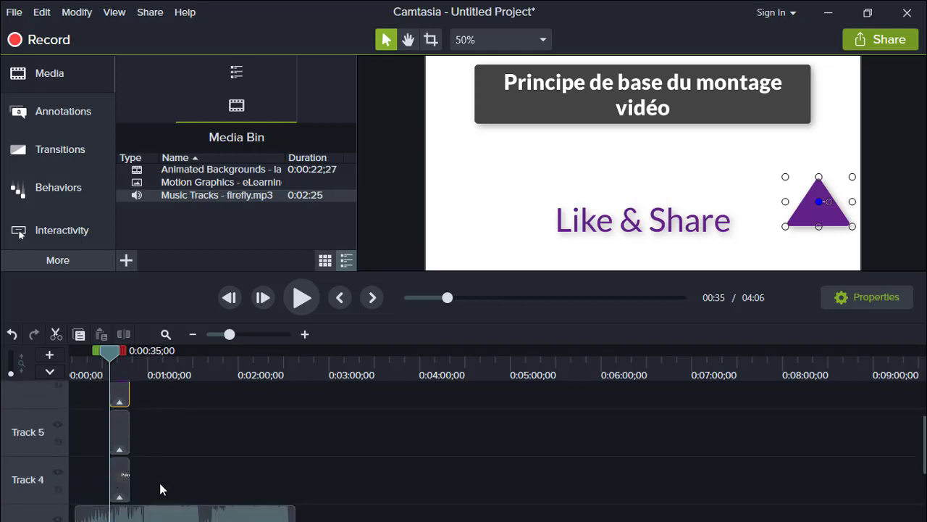
scroll(159, 485, "down", 3)
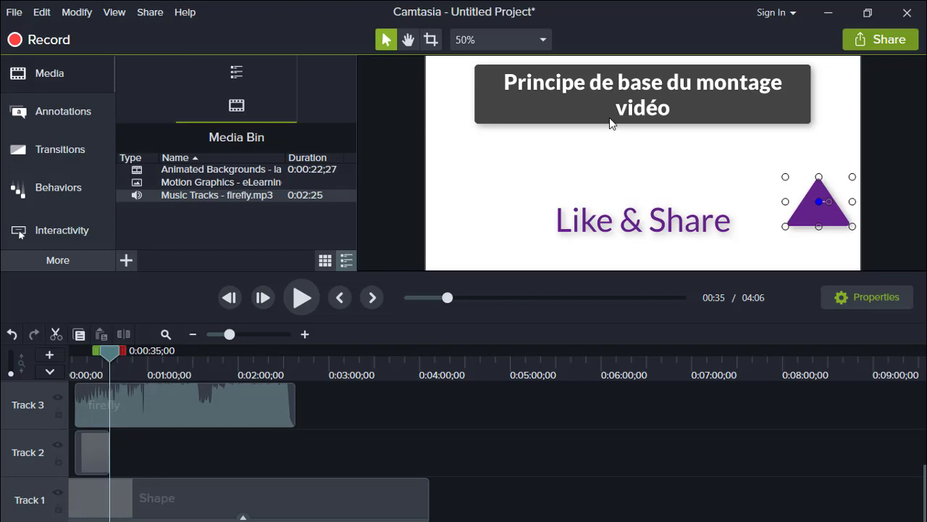
scroll(599, 160, "up", 3)
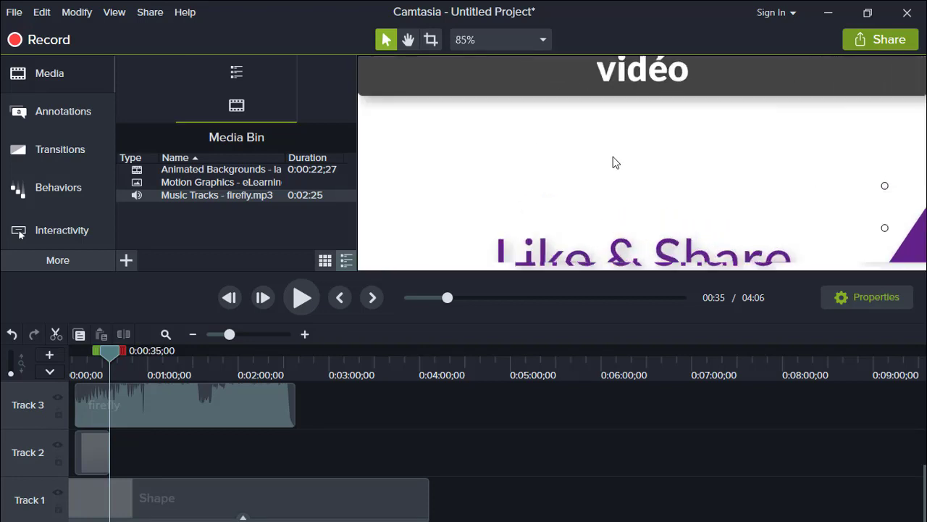
scroll(613, 162, "down", 5)
scroll(613, 162, "up", 5)
scroll(617, 171, "down", 1)
scroll(620, 173, "down", 1)
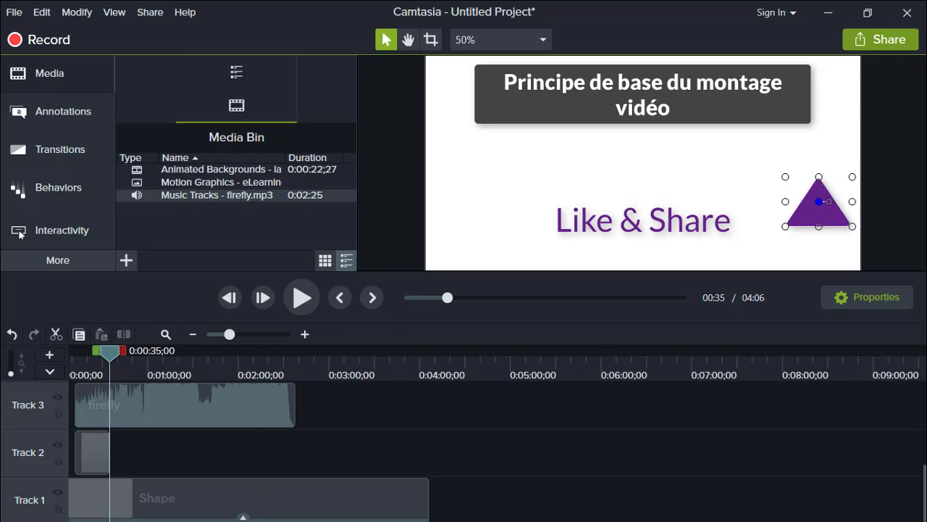
Step: Examine how the firefly music on Track 3 and the laptop background on Track 2 sit relative to the annotation clips on Tracks 4 and 5
left_click(141, 420)
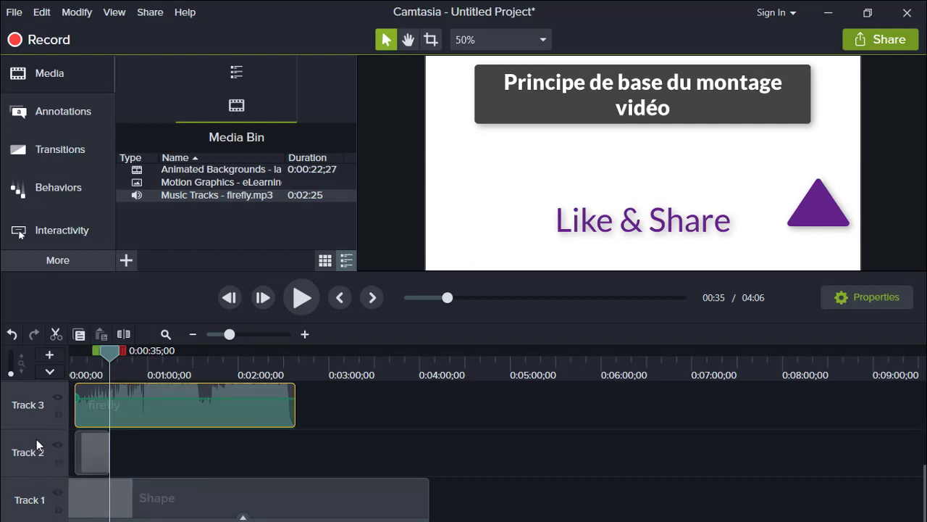
scroll(147, 490, "up", 1)
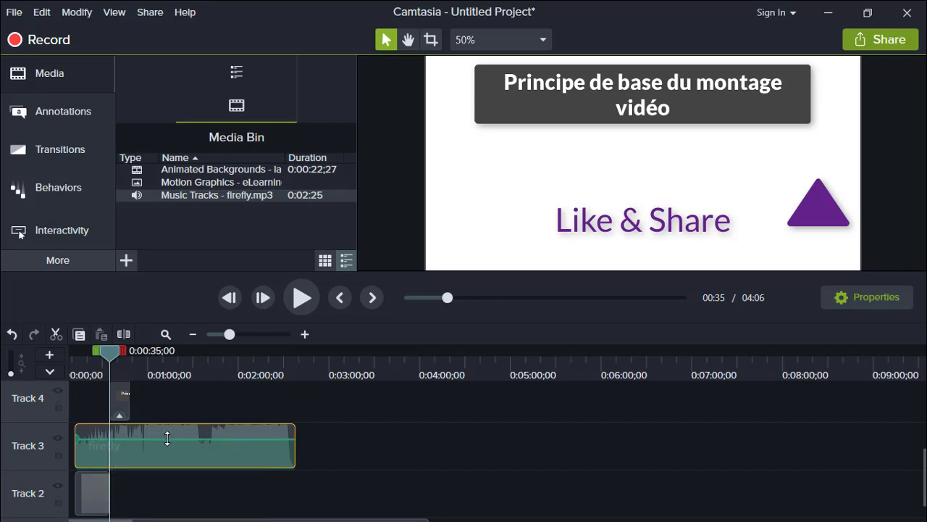
scroll(161, 431, "up", 2)
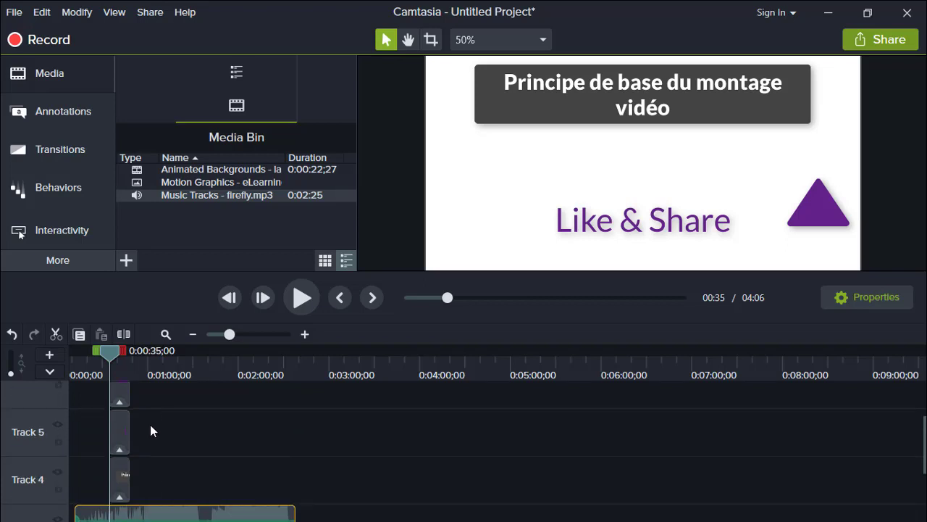
scroll(139, 485, "down", 3)
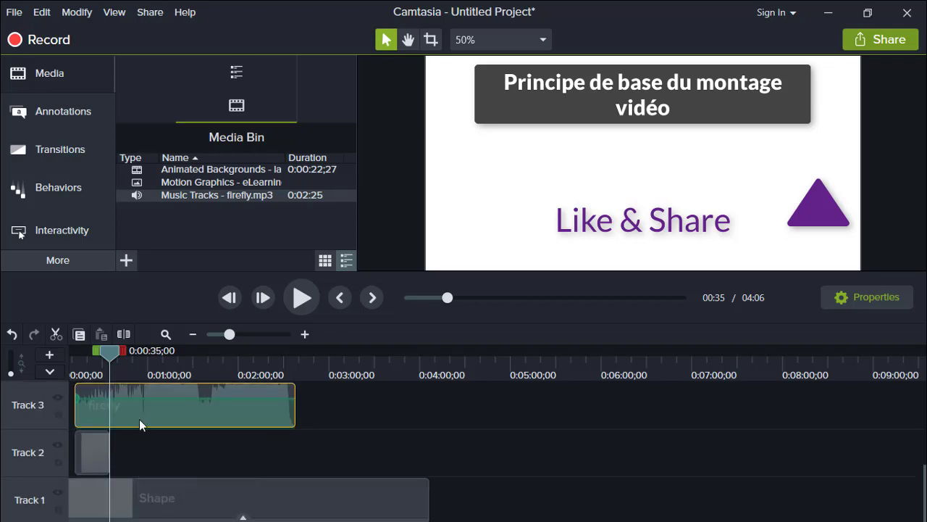
left_click(94, 452)
scroll(115, 457, "up", 2)
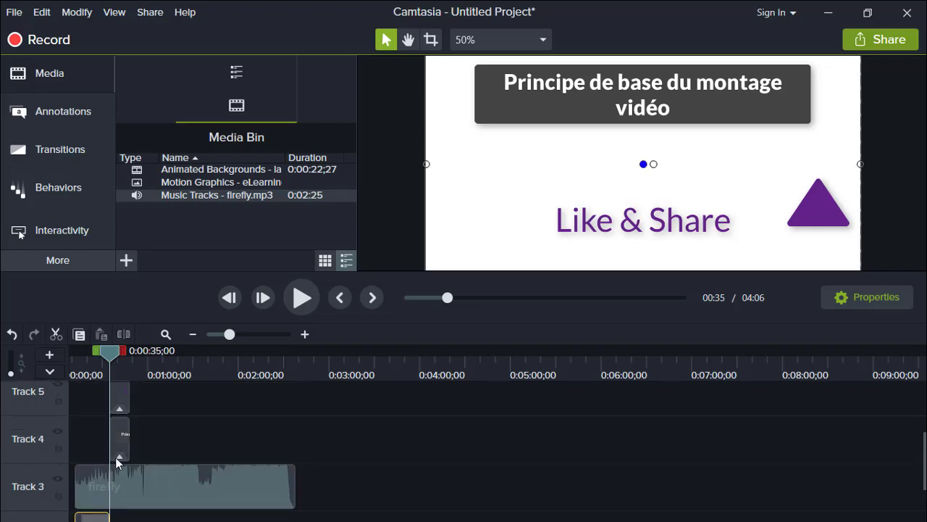
left_click(144, 498)
scroll(290, 449, "down", 1)
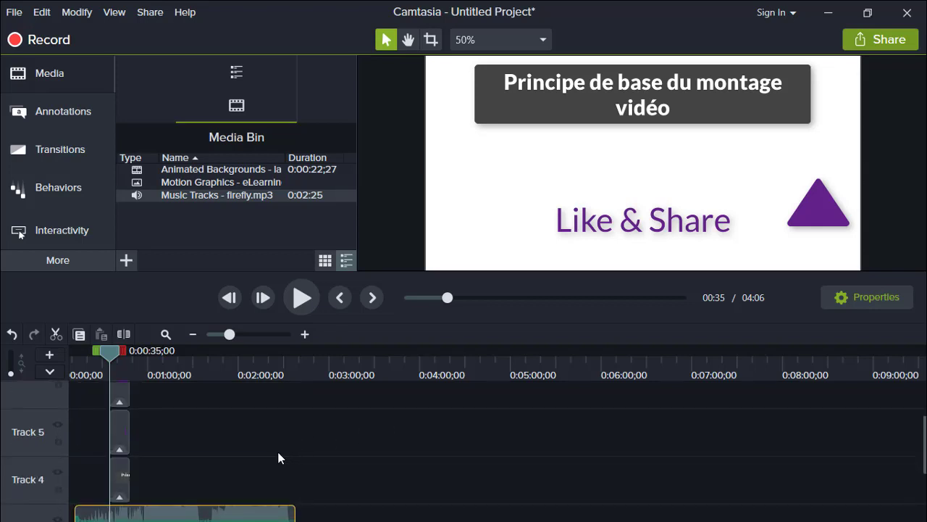
Step: Identify the laptop background clip on Track 2 and the white Shape clip on Track 1, with the playhead at the timeline start
left_click(99, 489)
scroll(122, 505, "down", 1)
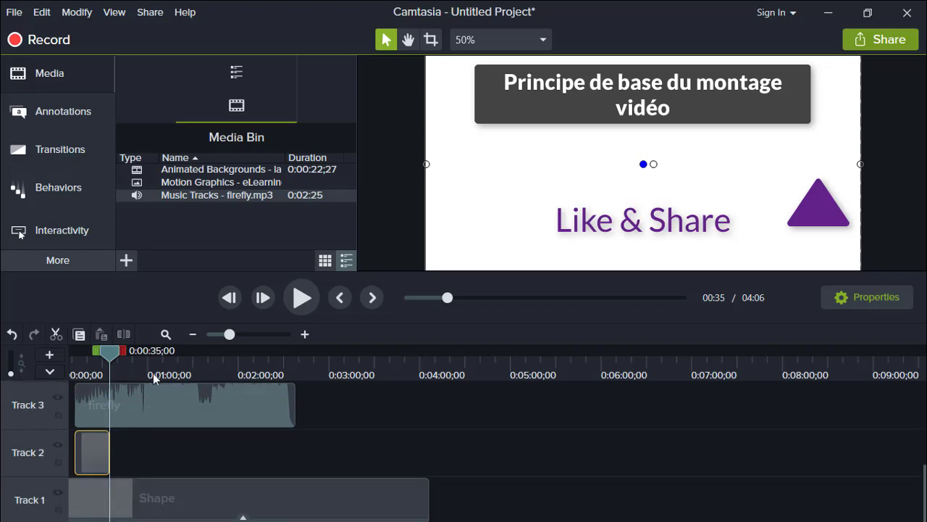
mouse_move(110, 352)
left_mouse_down()
mouse_move(76, 355)
mouse_move(95, 353)
left_mouse_up()
left_click(101, 496)
key("ctrl+Home")
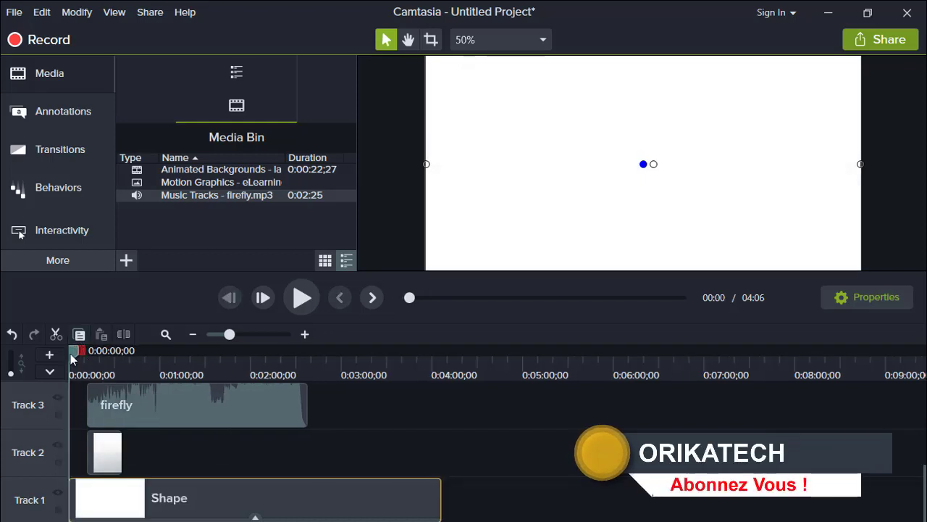
Step: Compare the canvas at 0:00:26;01, where the Track 2 laptop background overlaps the Track 1 Shape, with the canvas at 0:00:40;12
left_click_drag(78, 348, 107, 433)
left_click(106, 456)
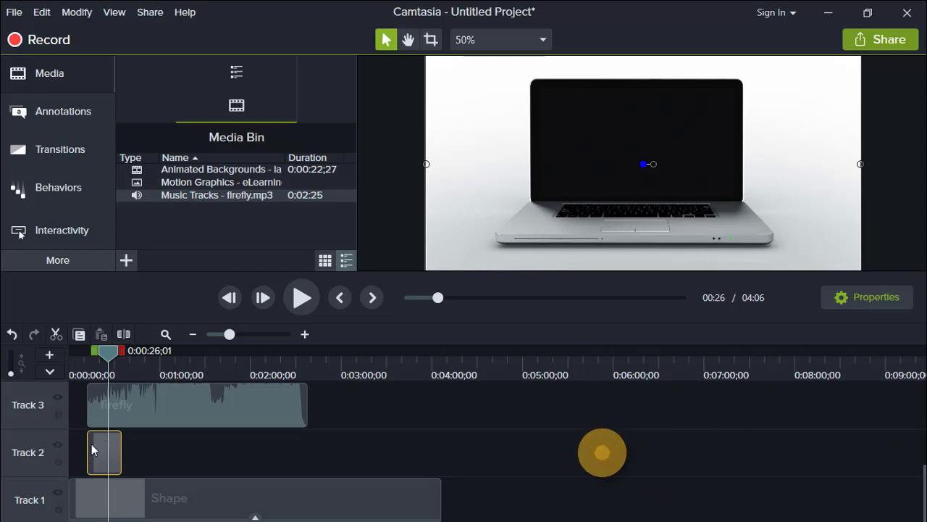
left_click(109, 497)
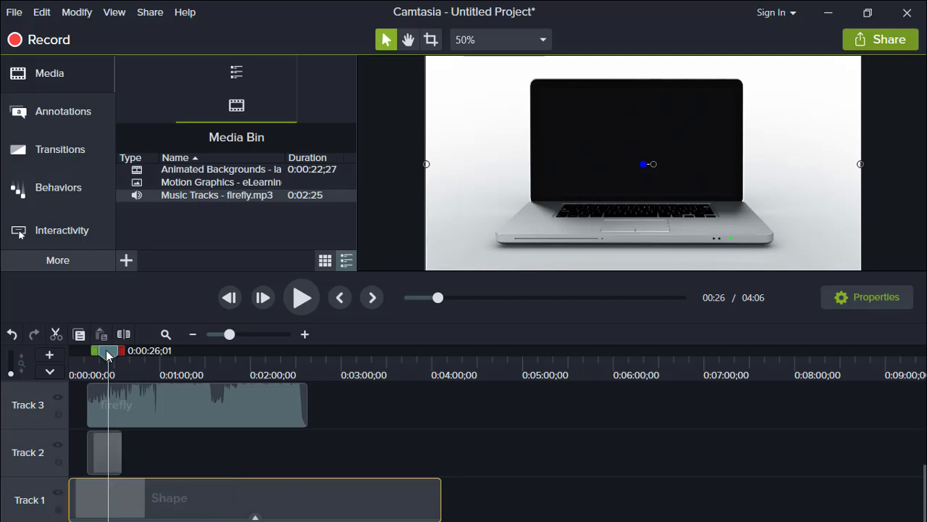
left_click_drag(108, 355, 129, 356)
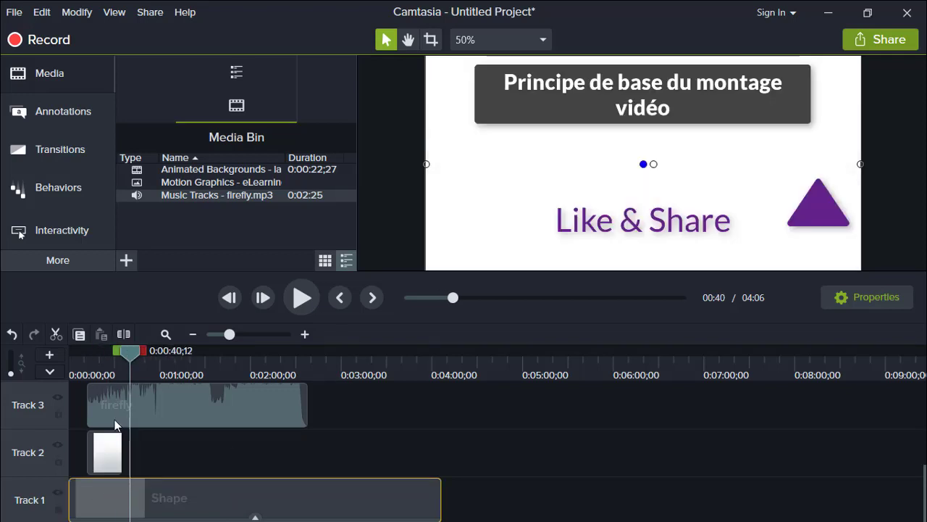
Step: Move the playhead to 0:00:09;26 and check which of the six tracks hold a clip at that time
left_click(116, 363)
mouse_move(87, 363)
left_mouse_down()
mouse_move(73, 362)
mouse_move(84, 362)
left_mouse_up()
scroll(84, 517, "up", 3)
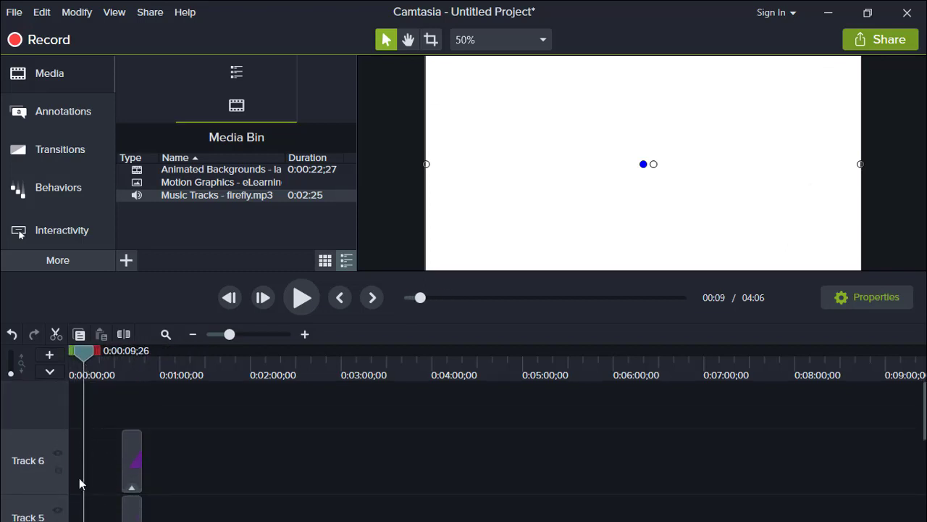
scroll(88, 444, "down", 3)
scroll(90, 433, "up", 3)
Step: Move the laptop background clip on Track 2 to the very start of the timeline
scroll(93, 423, "down", 3)
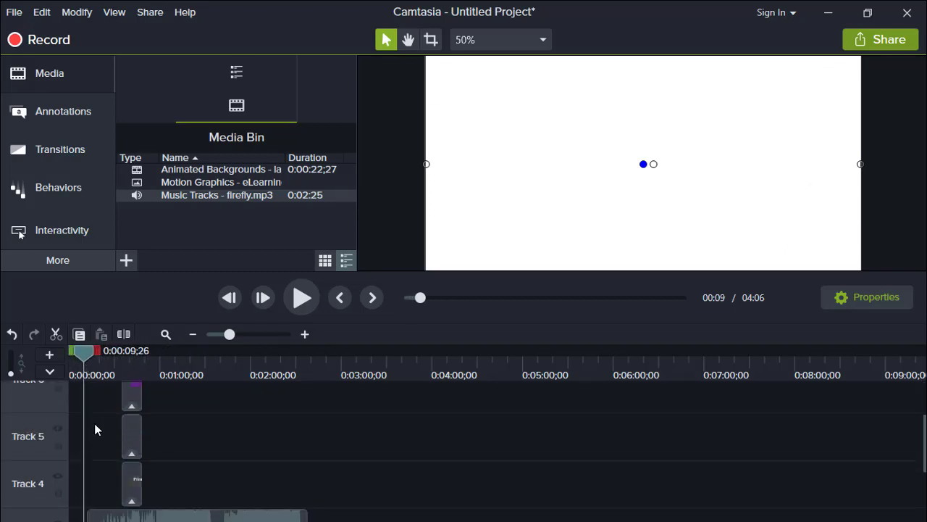
scroll(94, 423, "down", 1)
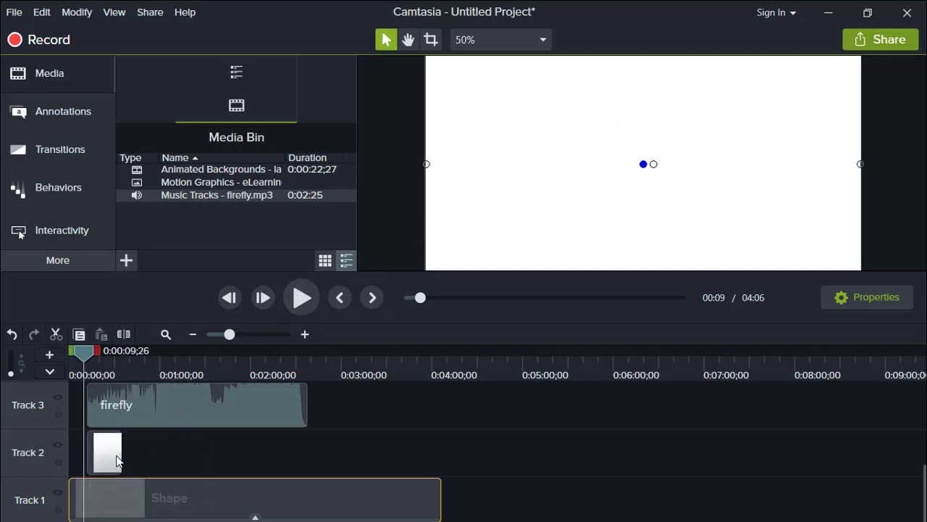
left_click_drag(97, 464, 77, 466)
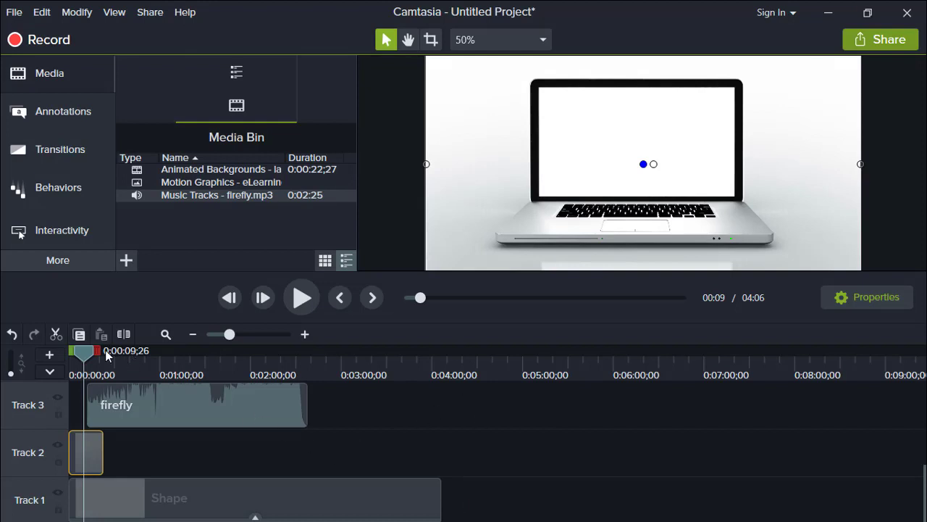
Step: Move the playhead to 0:01:05;17 and identify the firefly music and Shape clips that play at that time
left_click_drag(88, 354, 173, 396)
scroll(171, 454, "up", 3)
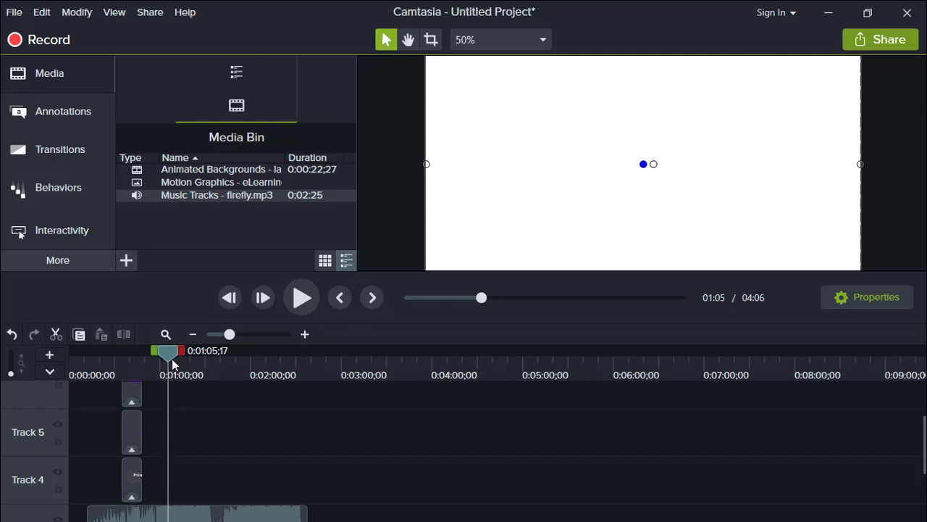
scroll(177, 475, "down", 3)
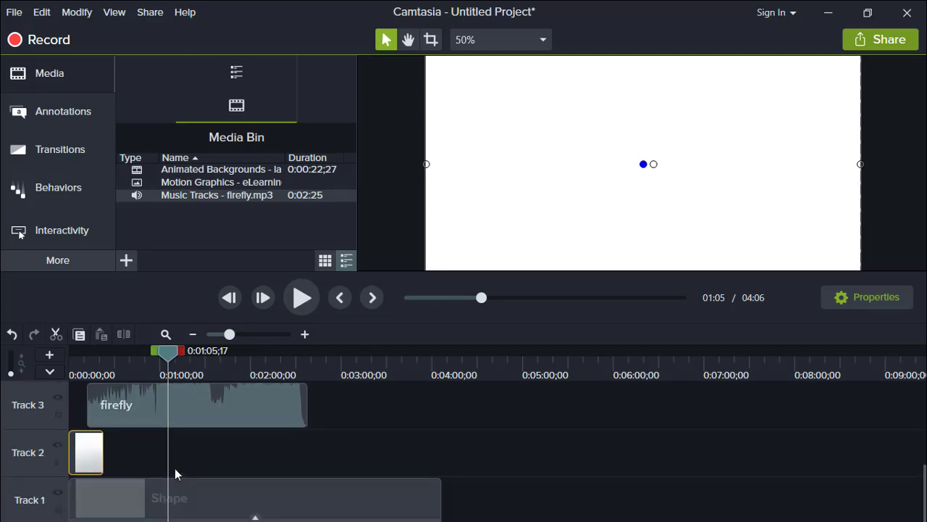
left_click(170, 399)
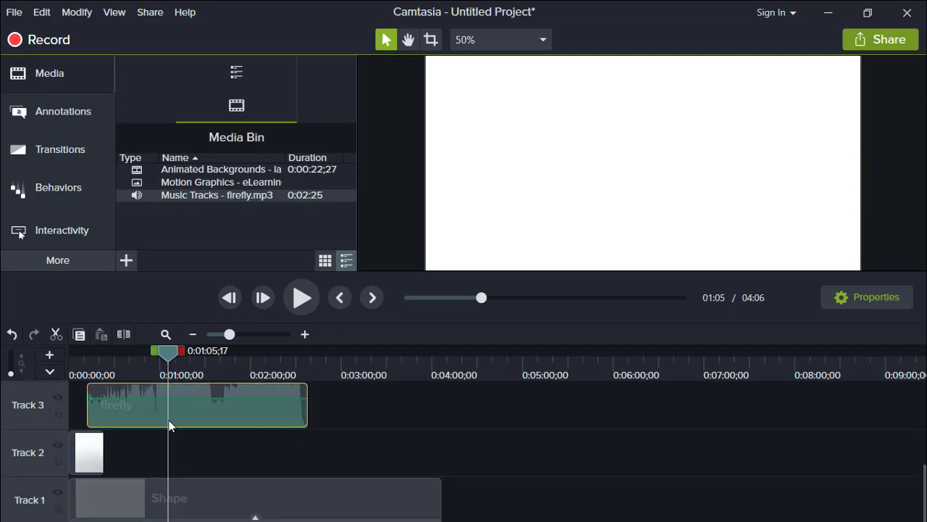
left_click(176, 505)
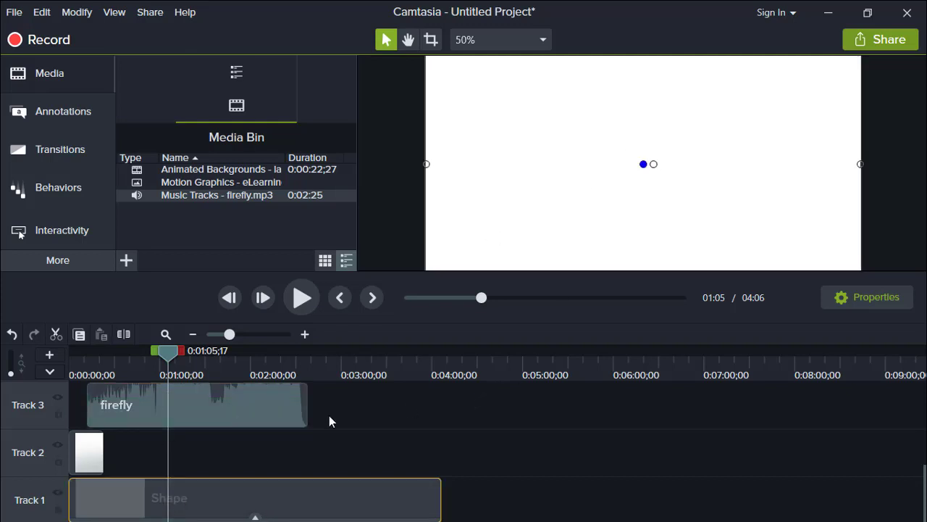
left_click(189, 405)
Step: Move the playhead to 0:00:42;20 and examine the Shape clip on Track 1 and the firefly music on Track 3
scroll(201, 462, "up", 5)
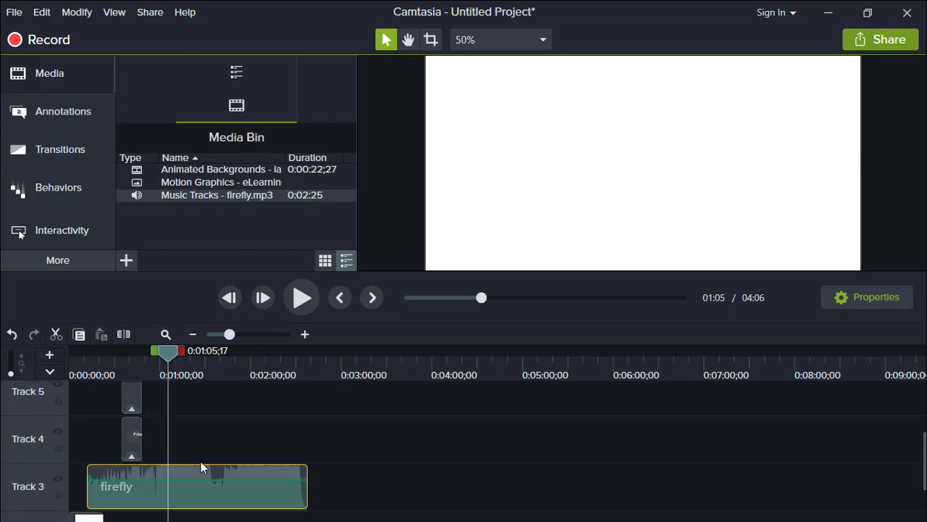
left_click_drag(168, 358, 133, 365)
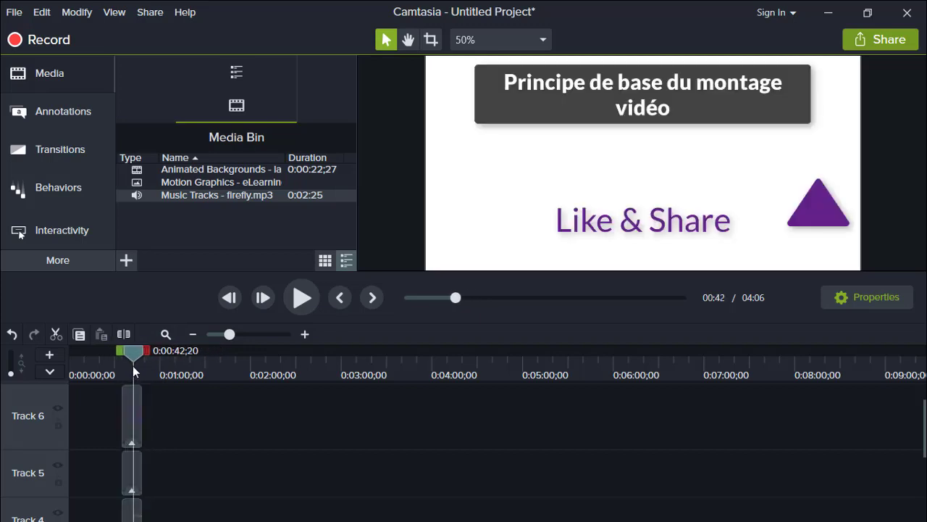
scroll(130, 464, "down", 3)
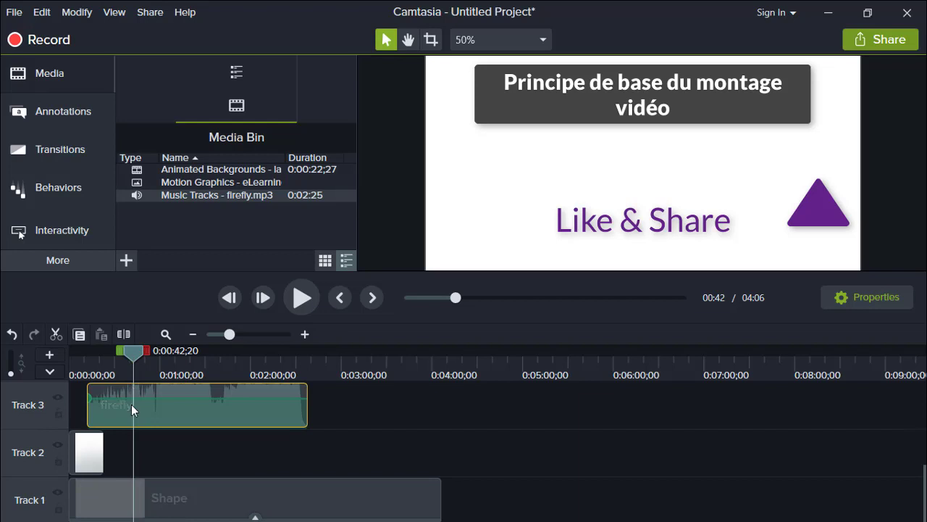
mouse_move(131, 390)
scroll(142, 513, "up", 2)
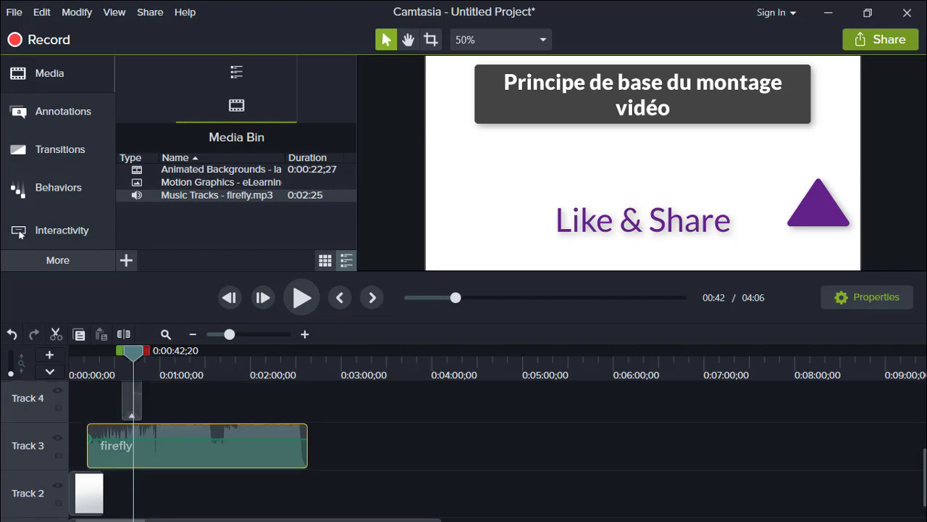
scroll(134, 508, "down", 2)
left_click(137, 500)
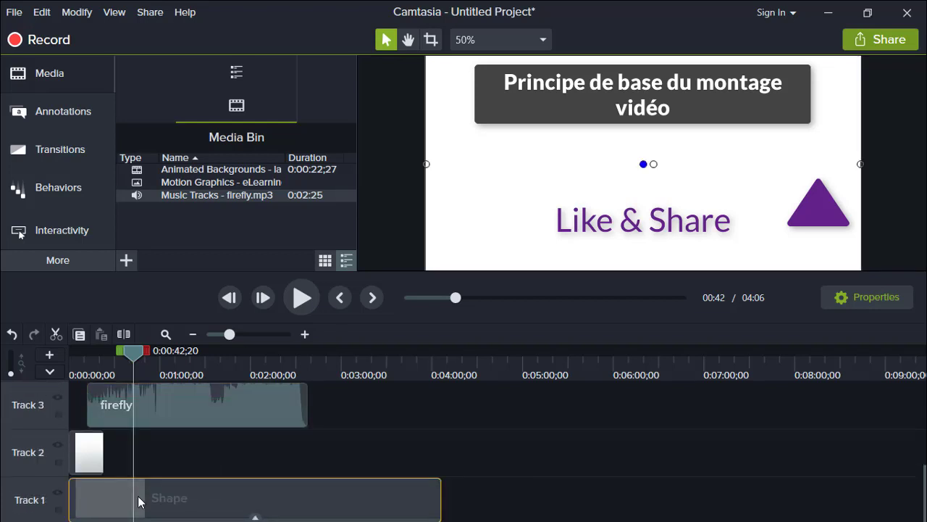
scroll(137, 502, "up", 1)
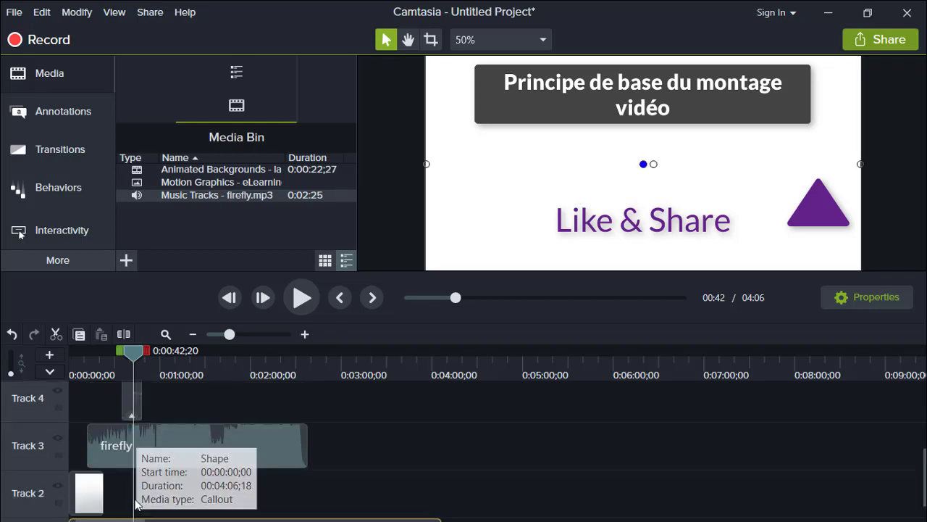
left_click(135, 457)
Step: Match the clips on Tracks 4, 5 and 6 with the title callout, "Like & Share" text and purple triangle on the canvas
scroll(133, 485, "up", 2)
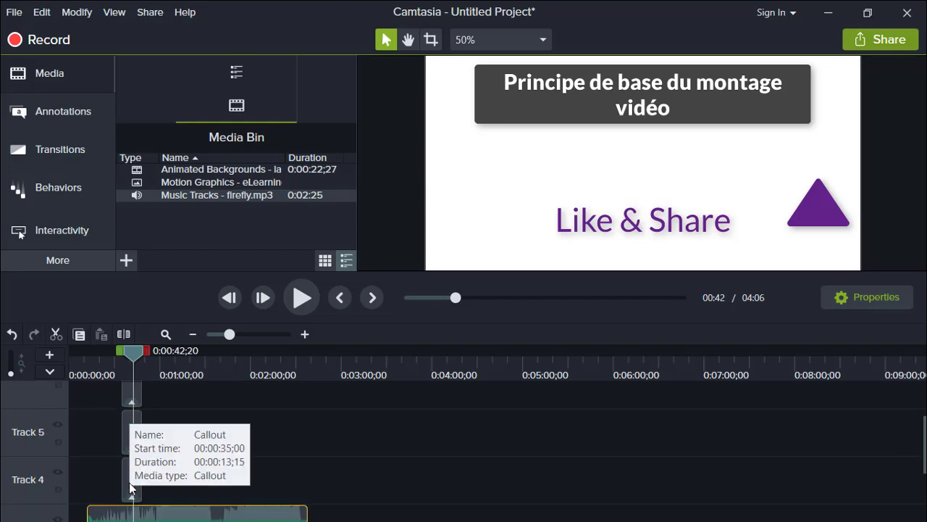
left_click(131, 490)
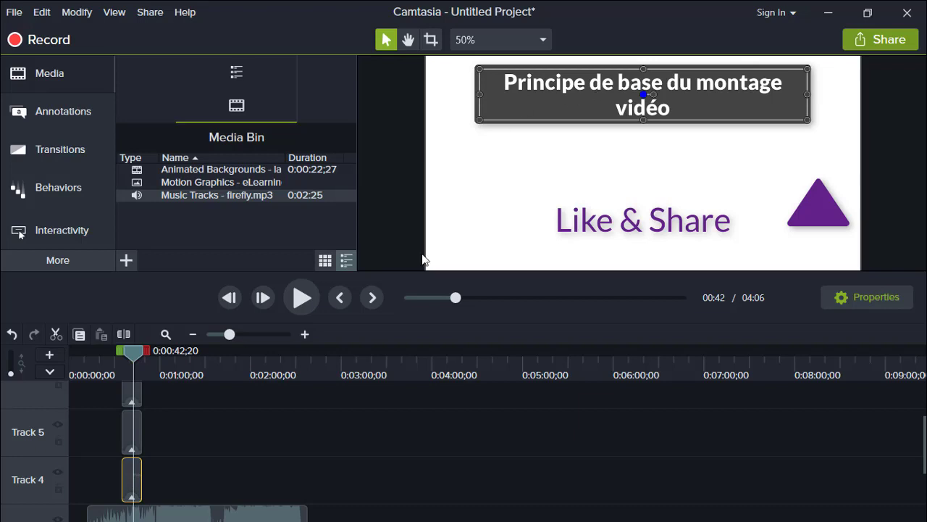
left_click(132, 439)
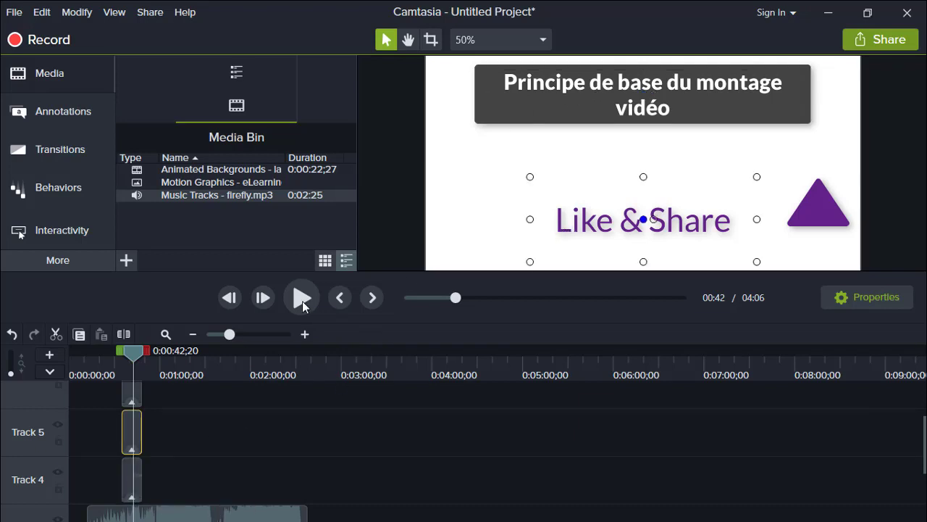
scroll(174, 443, "up", 2)
left_click(130, 449)
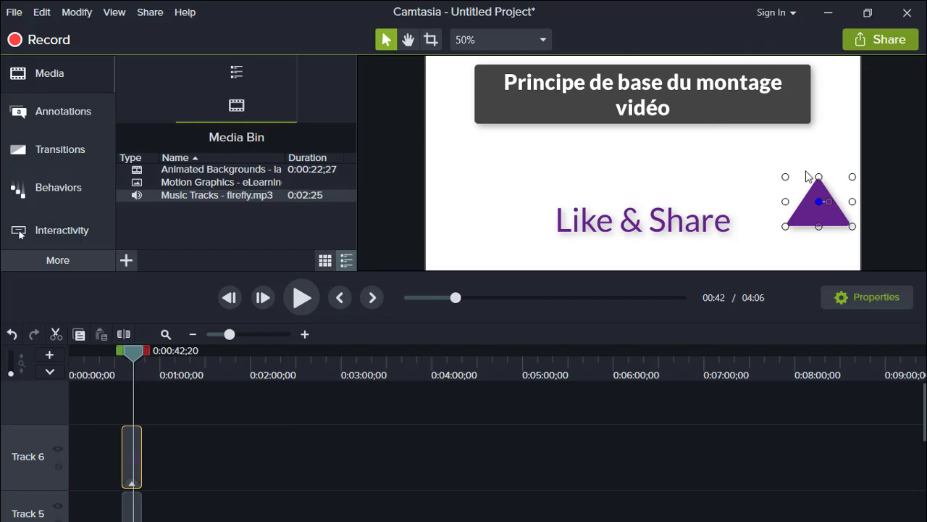
Step: Nudge the title callout slightly up on the canvas and move the "Like & Share" text upward toward it
left_click(704, 83)
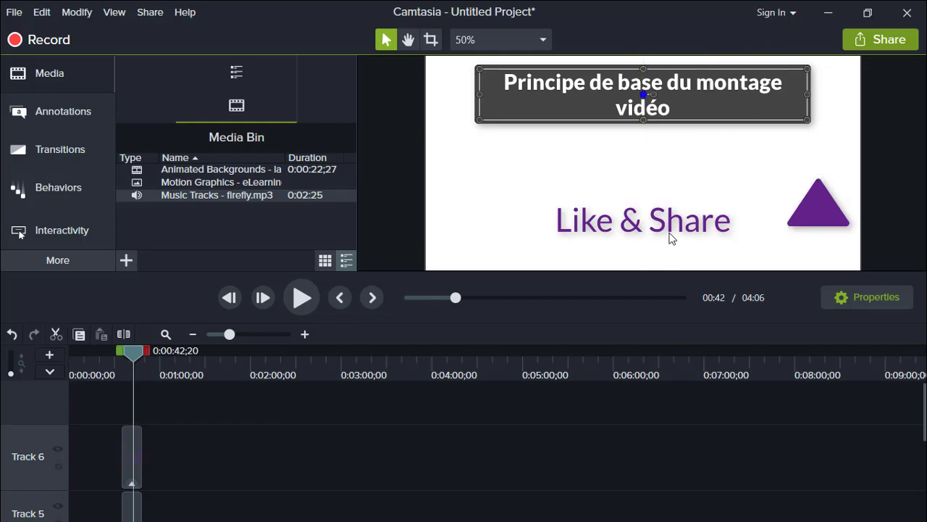
mouse_move(683, 93)
left_mouse_down()
mouse_move(687, 131)
mouse_move(687, 92)
left_mouse_up()
left_click(680, 211)
left_click_drag(679, 211, 678, 185)
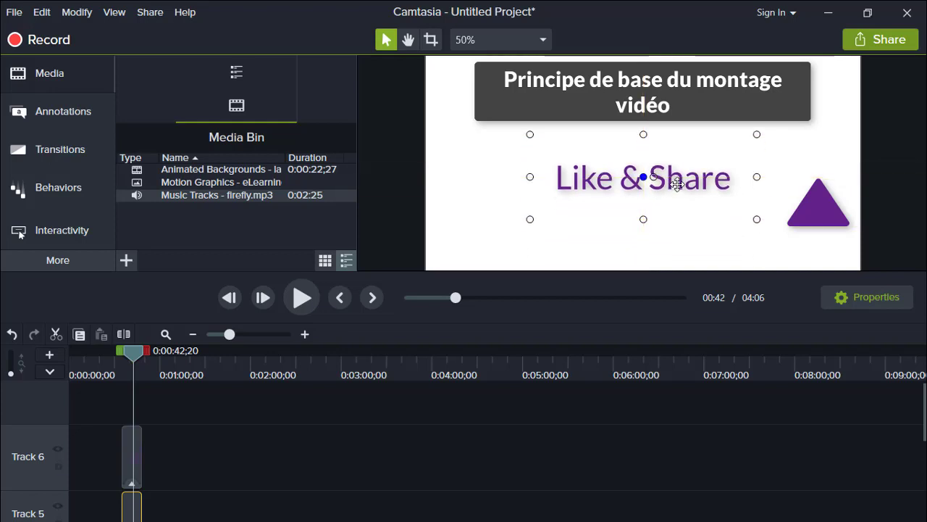
double_click(677, 184)
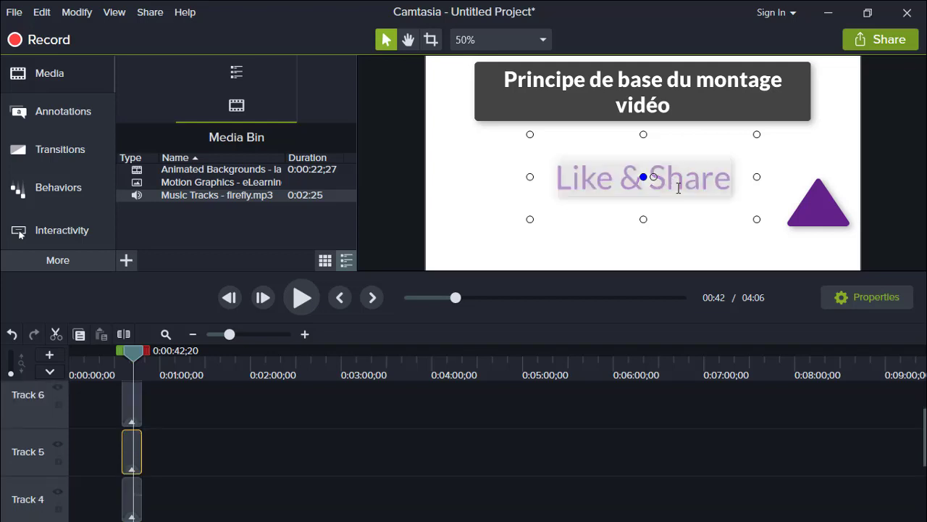
key("Escape")
left_click(714, 258)
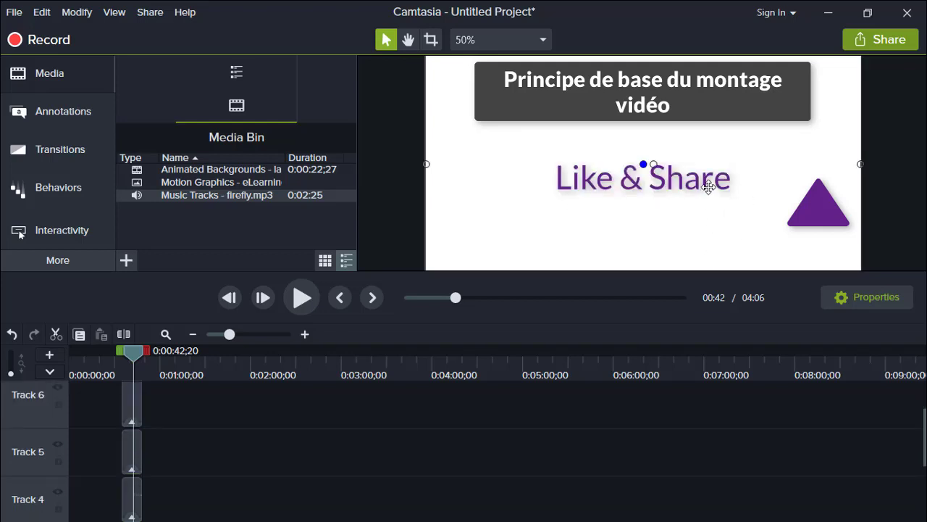
Step: Raise the "Like & Share" text a little further on the canvas, closer beneath the title callout
left_click(702, 181)
mouse_move(702, 181)
left_mouse_down()
mouse_move(701, 153)
mouse_move(701, 169)
left_mouse_up()
Step: Enlarge the purple triangle and place it over the middle of the title callout and the "Like & Share" text
left_click(815, 207)
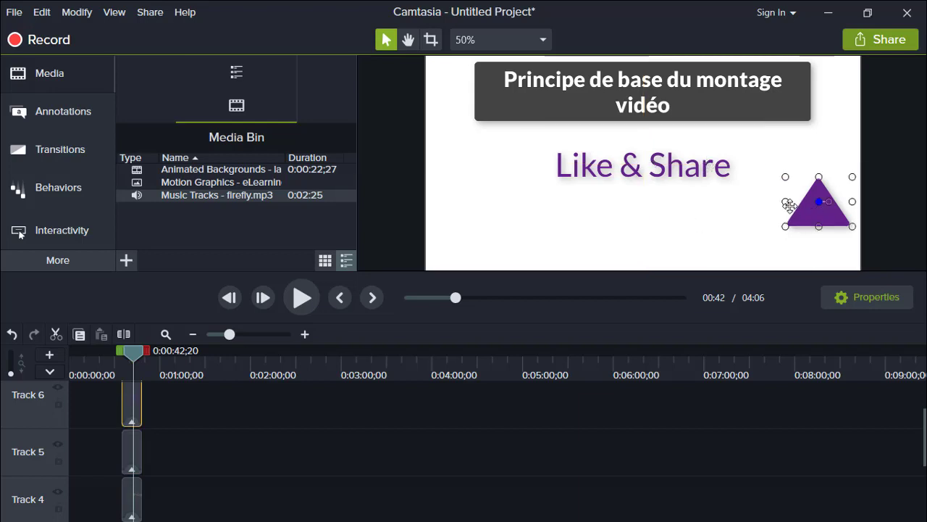
left_click_drag(784, 177, 617, 66)
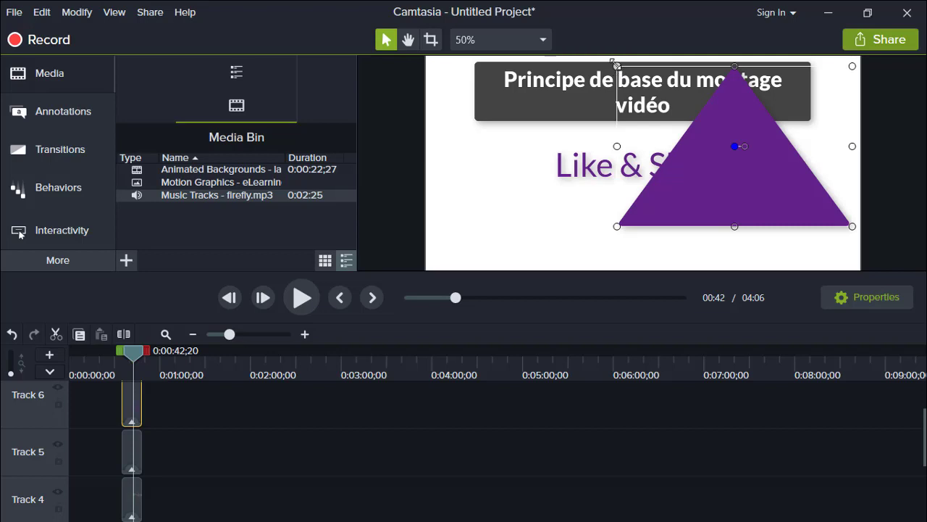
left_click_drag(617, 66, 702, 122)
left_click_drag(791, 208, 666, 178)
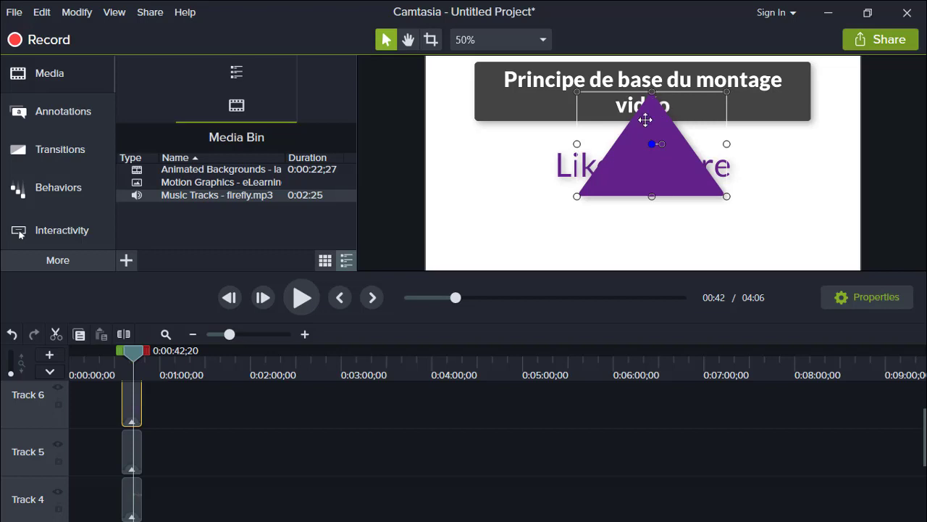
Step: Enlarge the purple triangle further down and to the left so it covers "Like", and compare its Track 6 clip with the tracks below
scroll(202, 451, "up", 1)
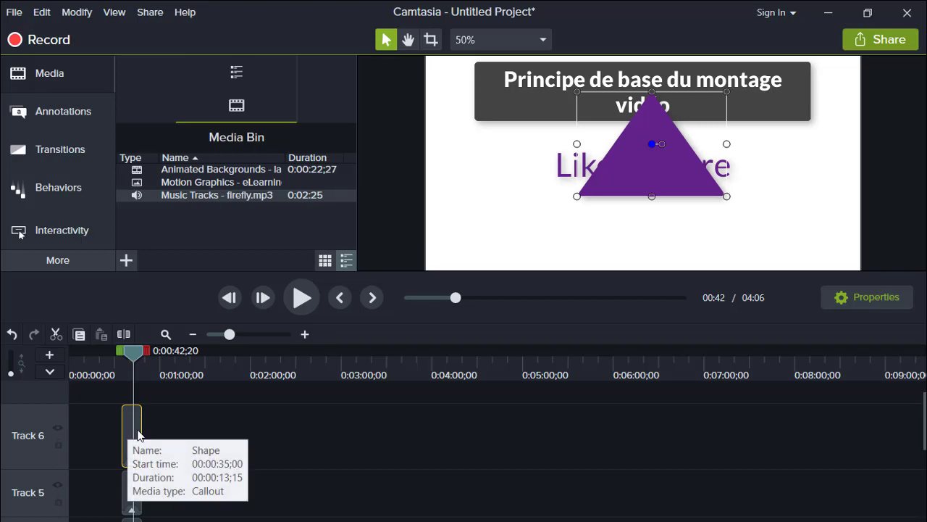
scroll(282, 427, "down", 1)
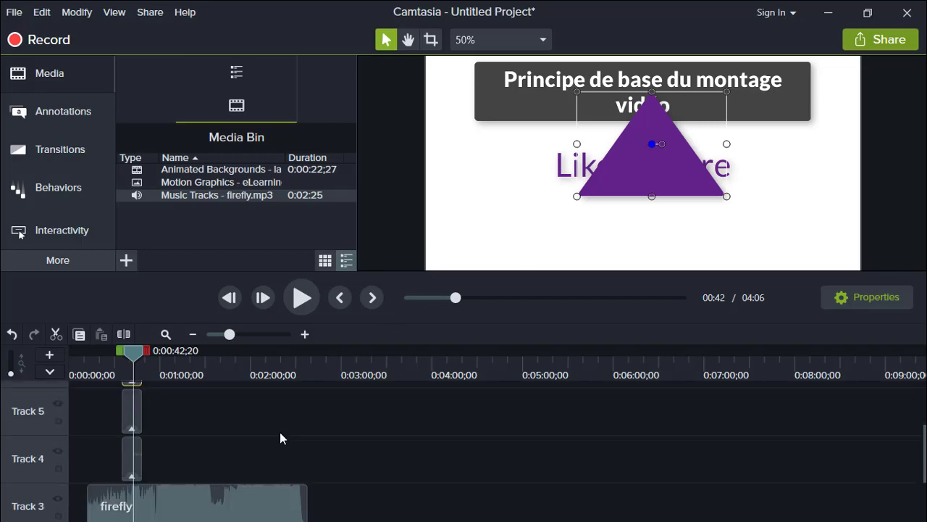
scroll(279, 439, "up", 1)
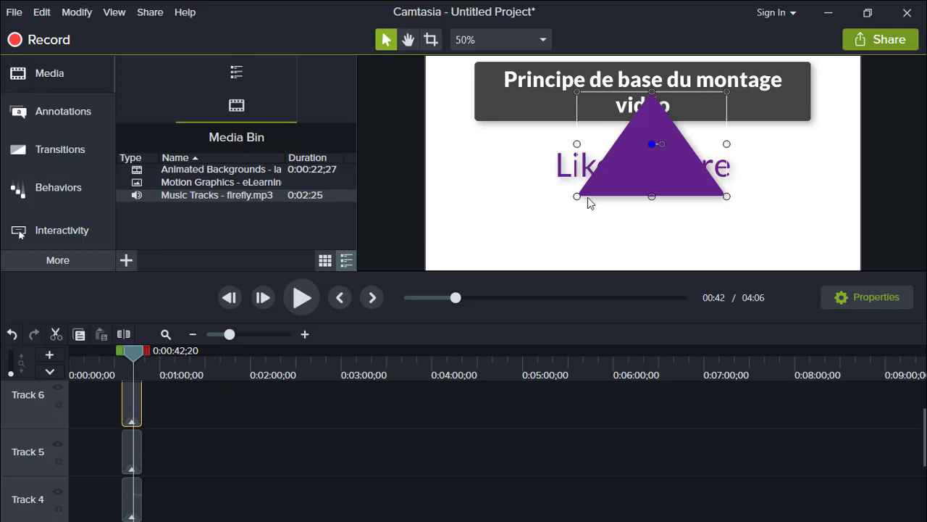
left_click_drag(574, 197, 468, 258)
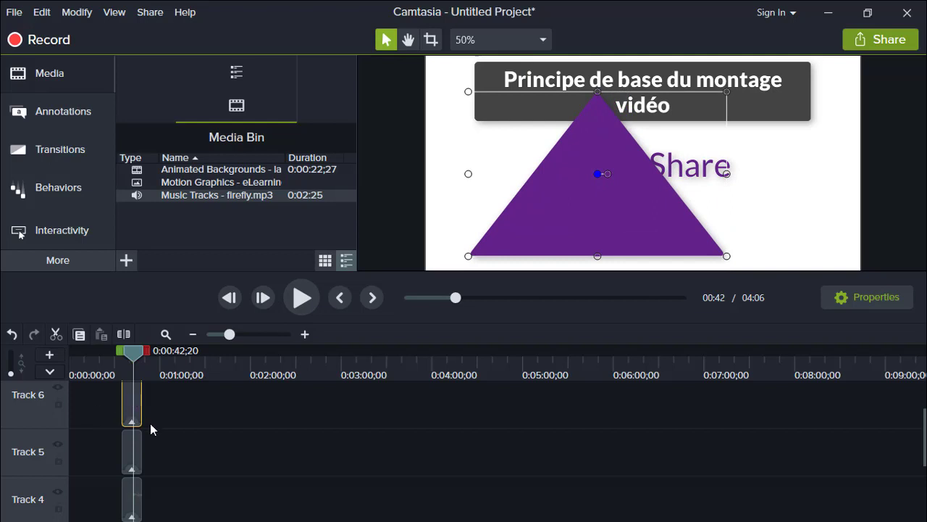
scroll(150, 429, "up", 2)
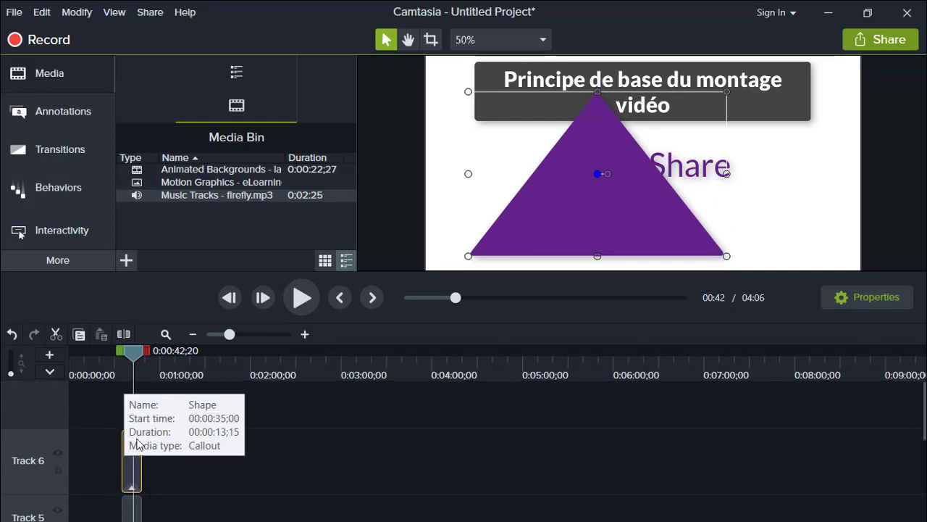
Step: Shrink the purple triangle to a small shape and place it clear of the title, centred beneath the "Like & Share" text
left_click_drag(565, 172, 595, 158)
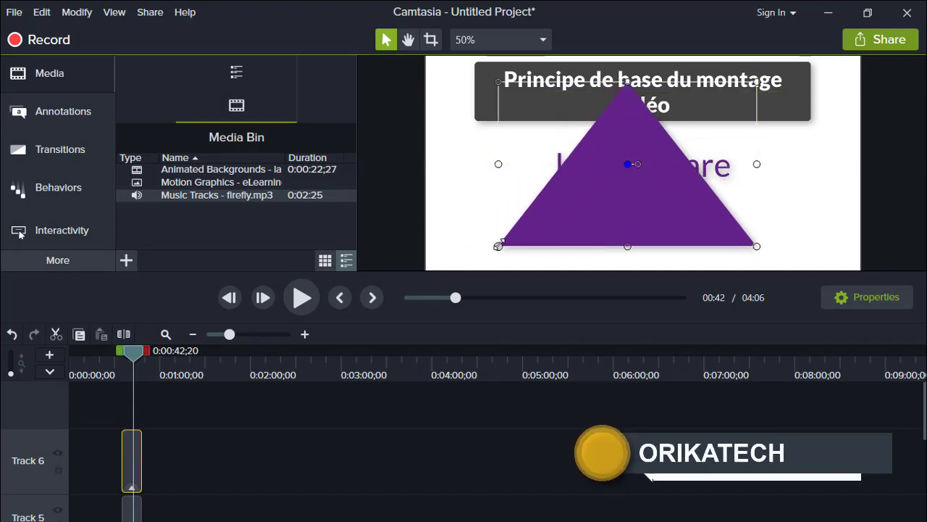
left_click_drag(500, 244, 682, 136)
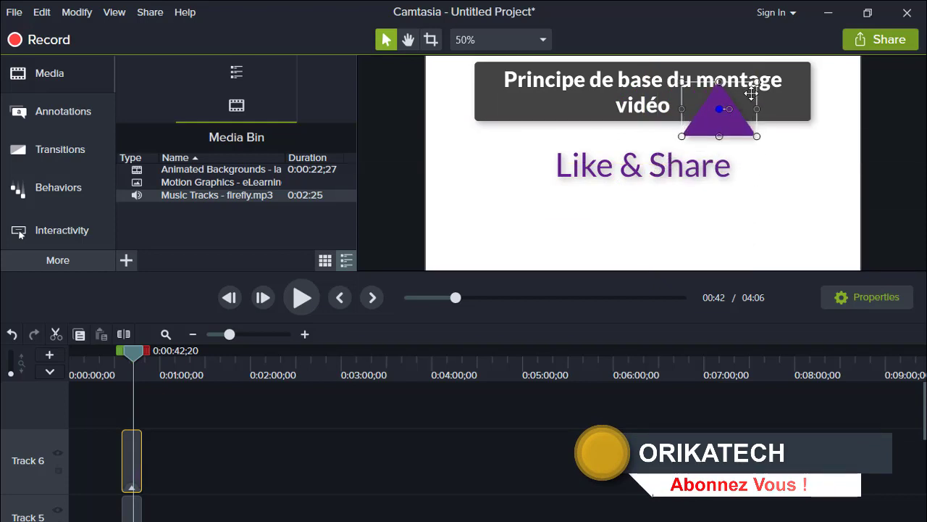
left_click_drag(751, 93, 816, 198)
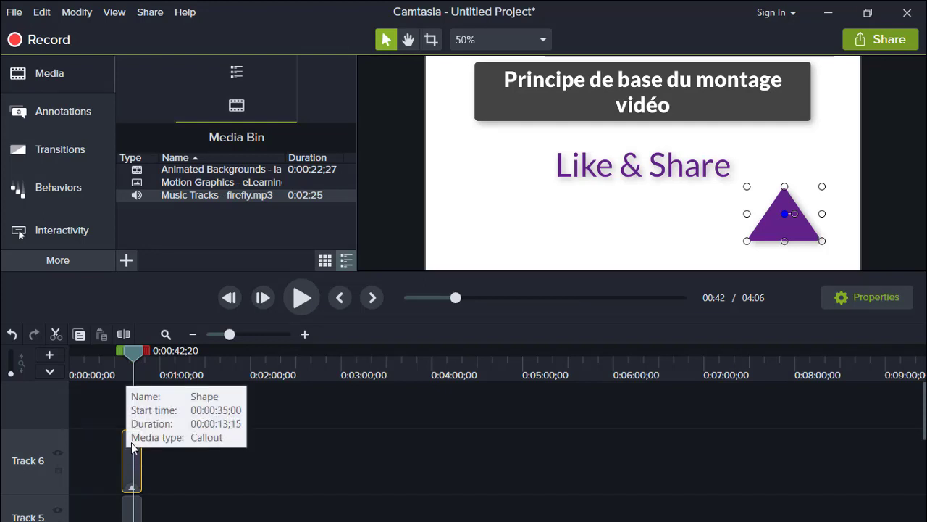
left_click_drag(789, 205, 640, 215)
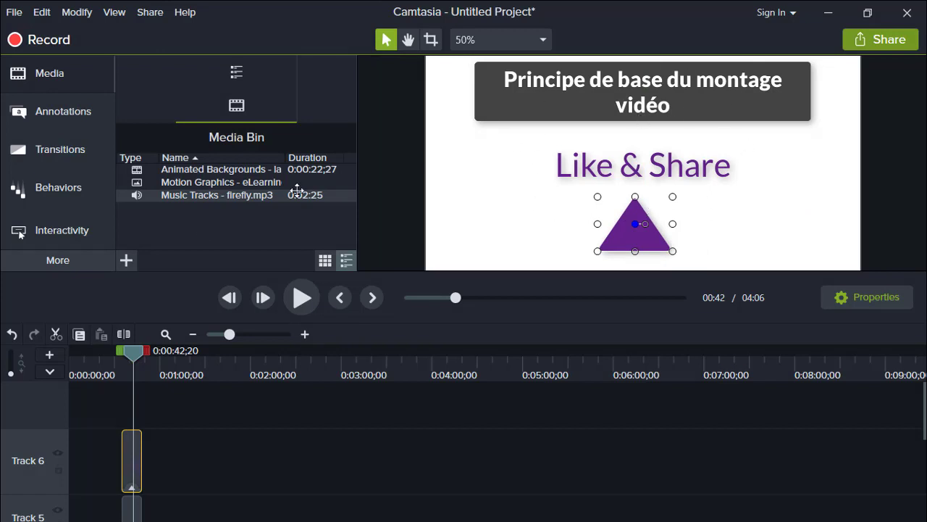
Step: Play the timeline from shortly before the three callout clips and pause where they start at 0:00:35;00
mouse_move(129, 455)
left_click_drag(137, 353, 115, 365)
left_click(297, 298)
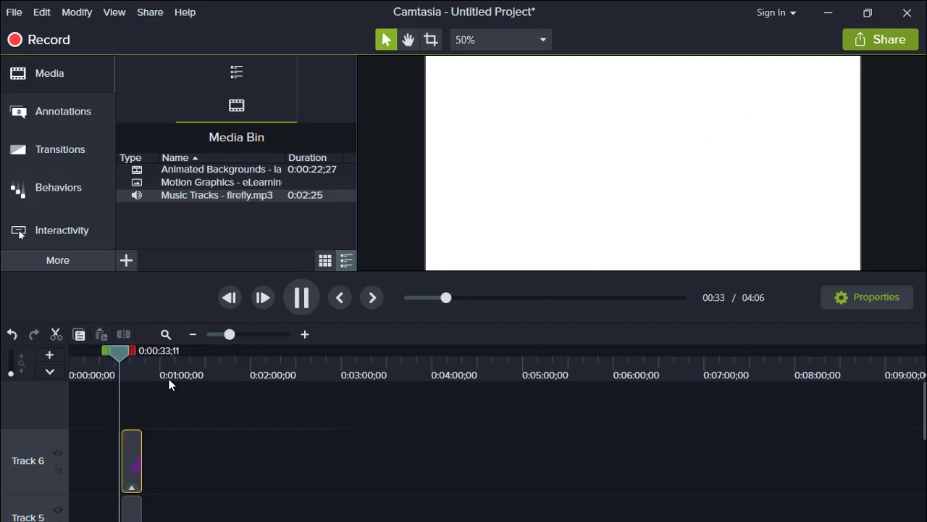
left_click(300, 296)
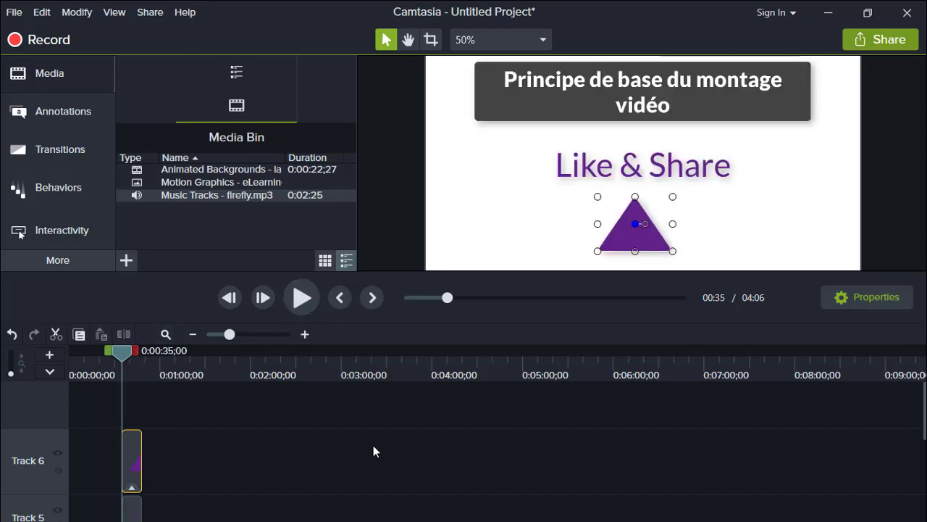
Step: Lower the volume of the firefly music clip on Track 3 to near the bottom of the clip
scroll(373, 444, "down", 3)
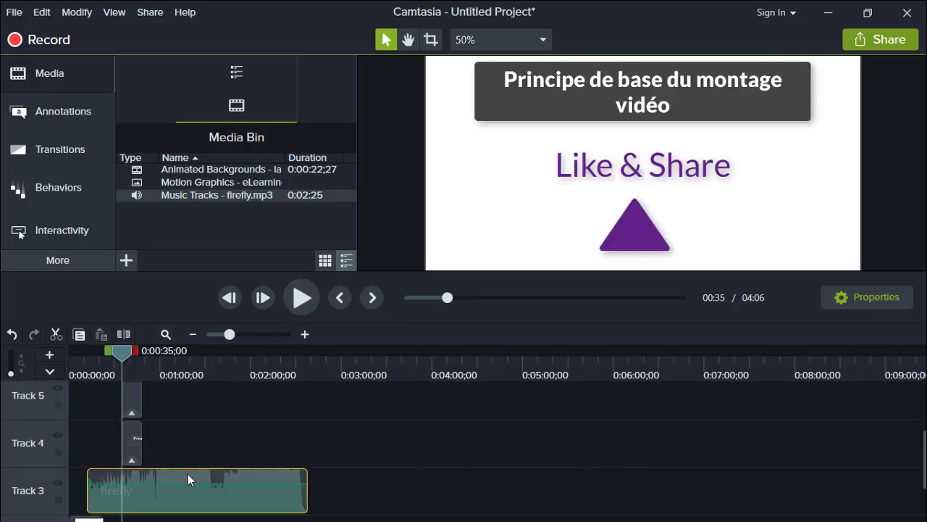
left_click(191, 492)
left_click_drag(191, 496, 196, 507)
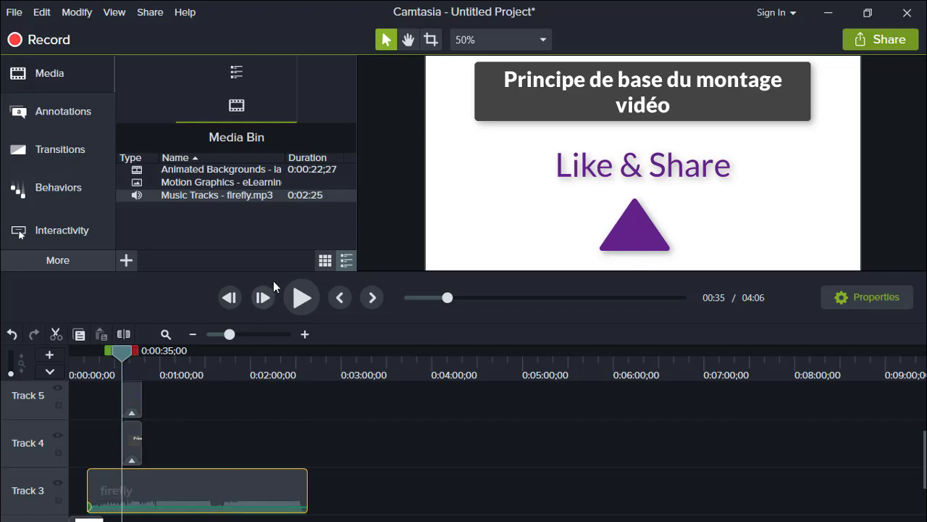
Step: Play the timeline from 0:00:15;29 and check the canvas against the clips on Tracks 1 to 3 as the Track 2 clip ends
left_click(295, 300)
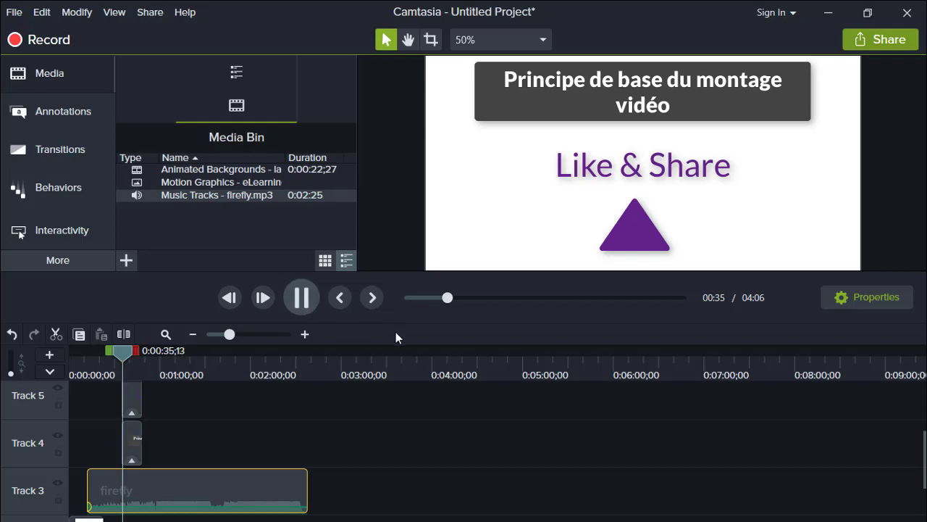
left_click_drag(123, 353, 92, 353)
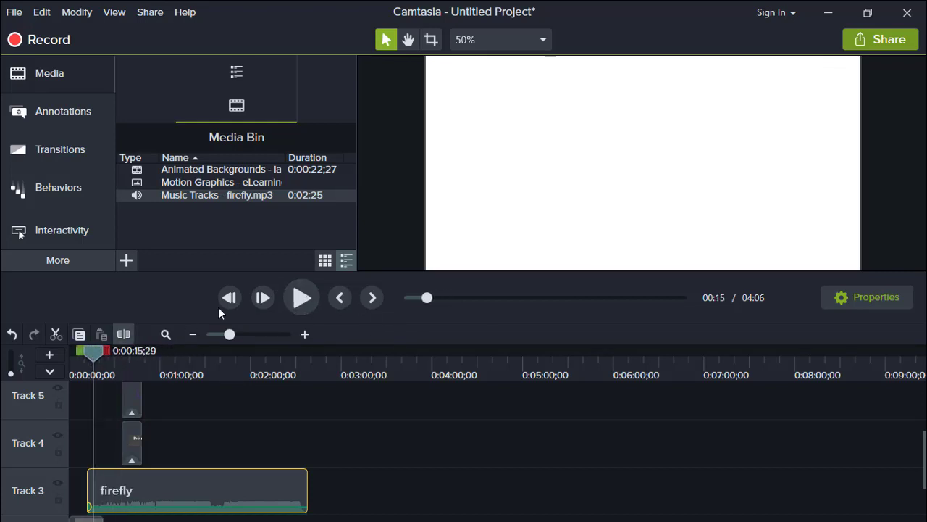
left_click(303, 295)
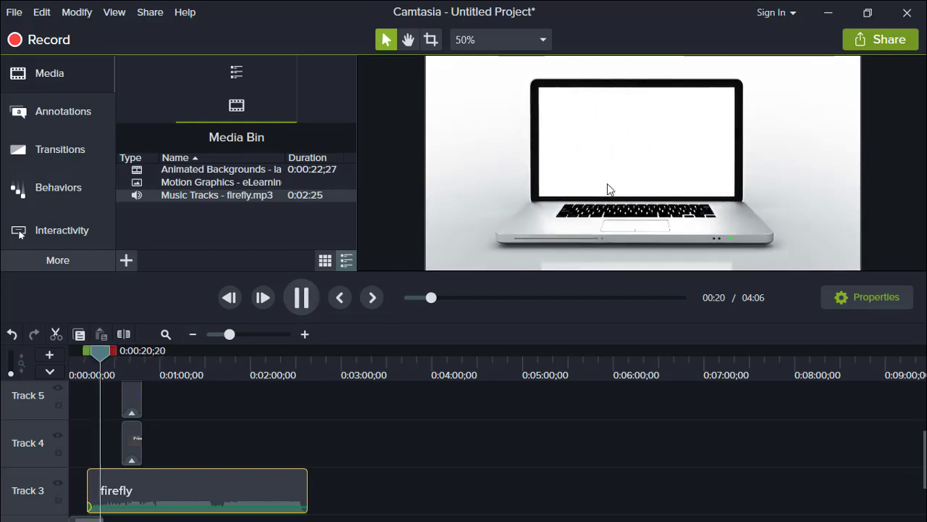
scroll(392, 452, "down", 1)
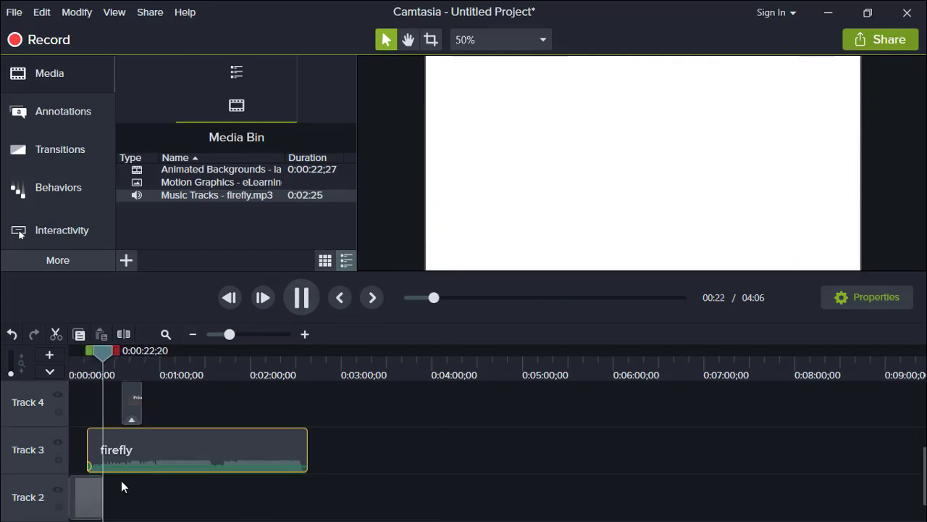
scroll(113, 478, "down", 1)
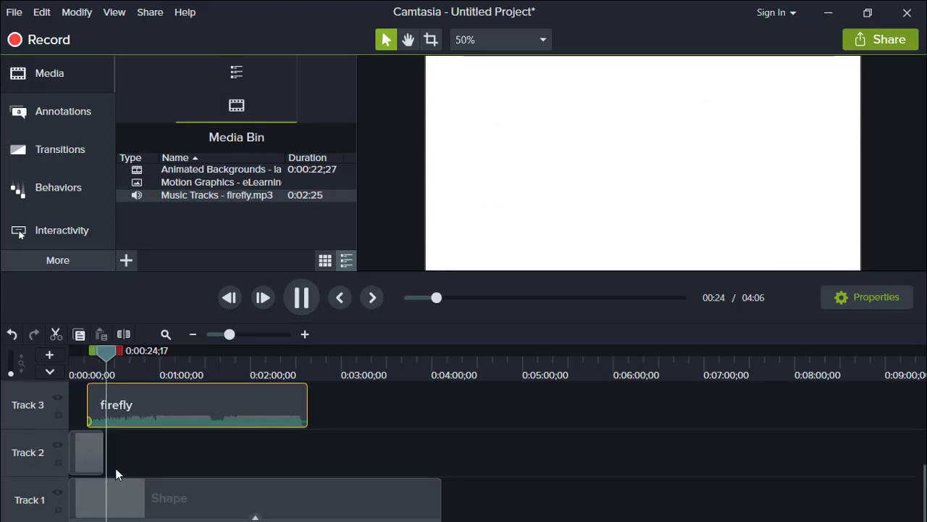
scroll(111, 497, "up", 1)
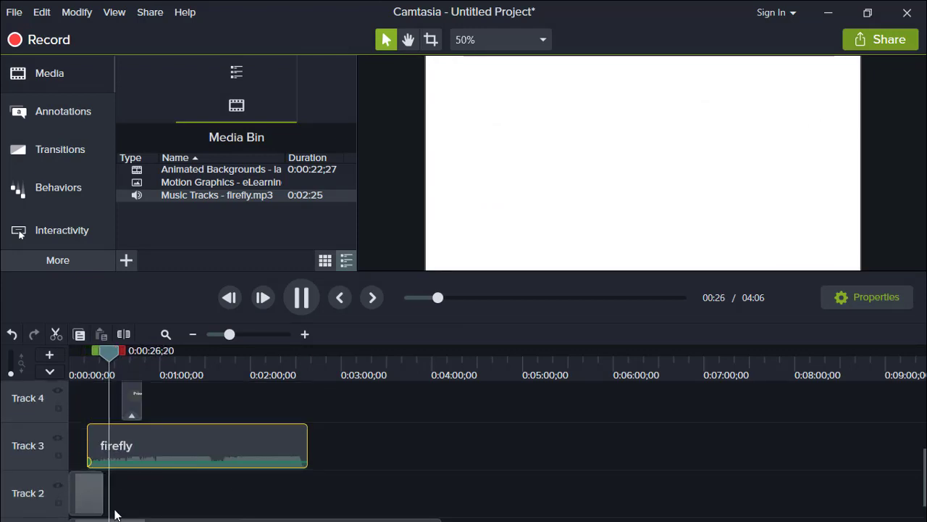
scroll(115, 516, "up", 2)
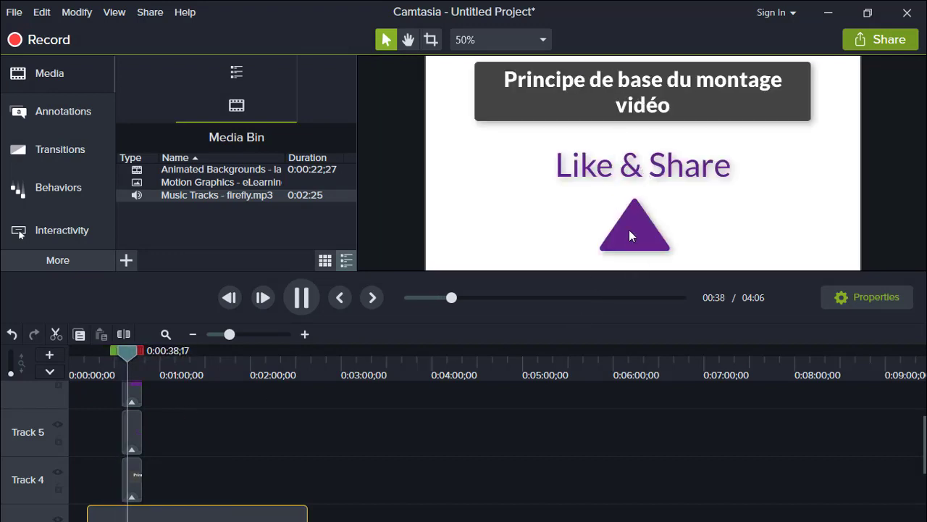
Step: During playback, compare the callout clips on Tracks 4 to 6 with the longer firefly and Shape clips on the tracks below
scroll(382, 462, "up", 2)
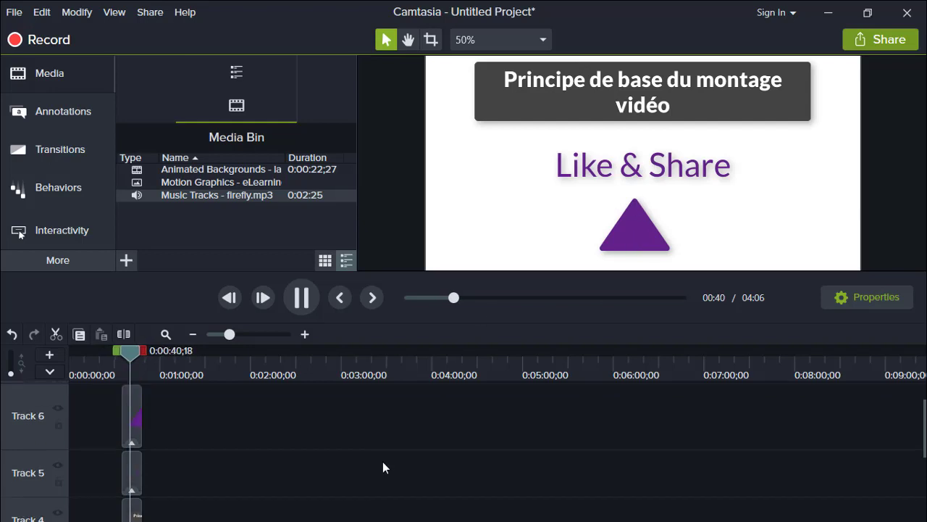
scroll(379, 403, "down", 1)
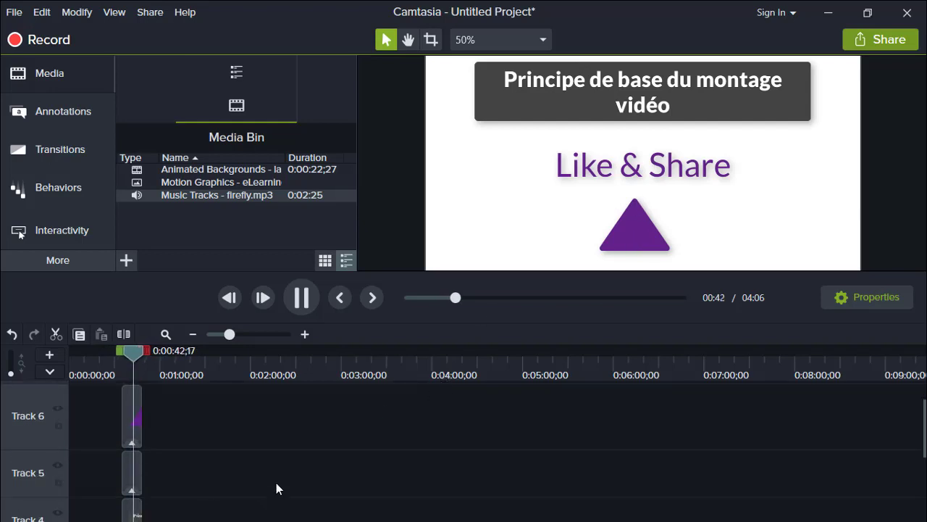
scroll(276, 482, "down", 2)
mouse_move(214, 480)
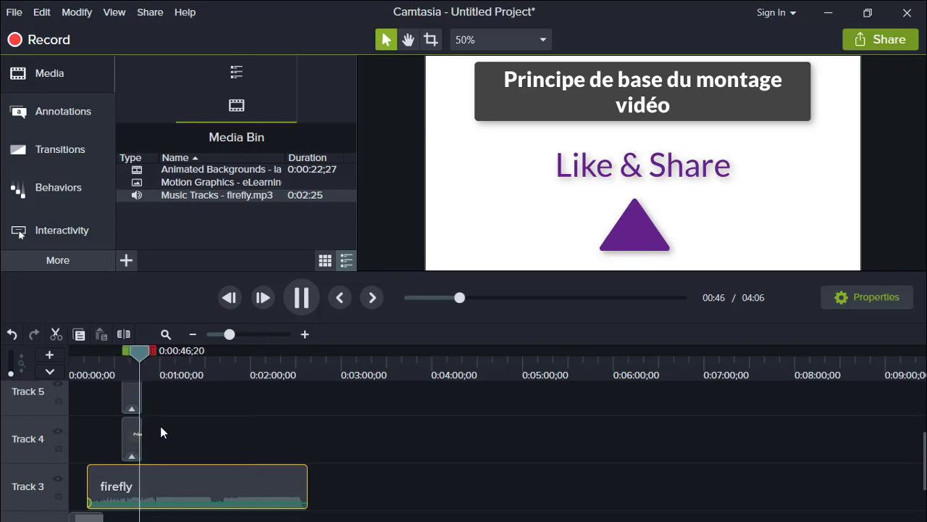
scroll(304, 485, "down", 1)
mouse_move(246, 451)
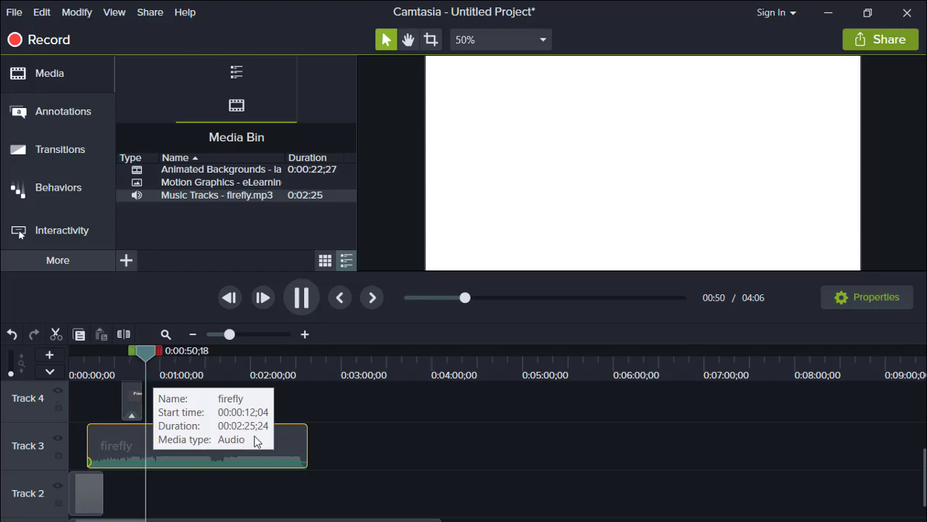
scroll(419, 449, "down", 1)
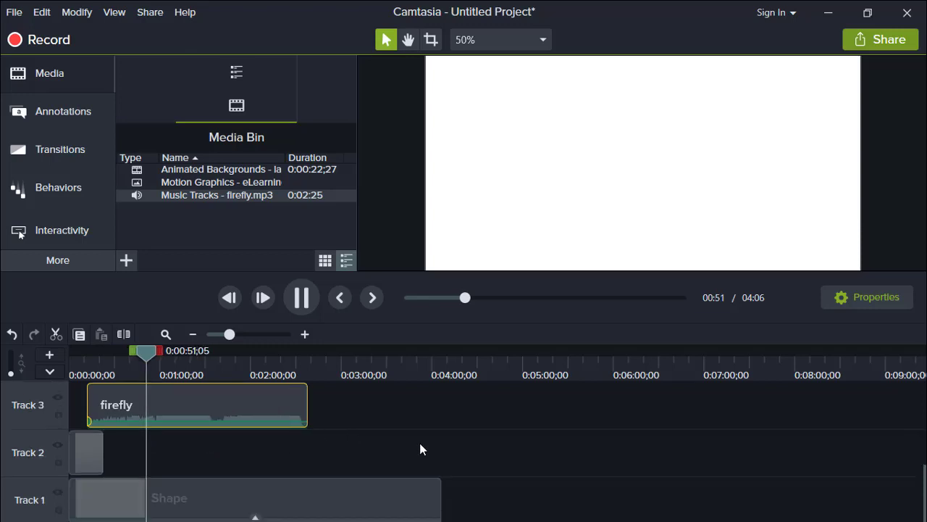
Step: Select the white Shape clip on Track 1, play the timeline beyond the one-minute mark, and pause at 0:01:13;01
left_click(432, 504)
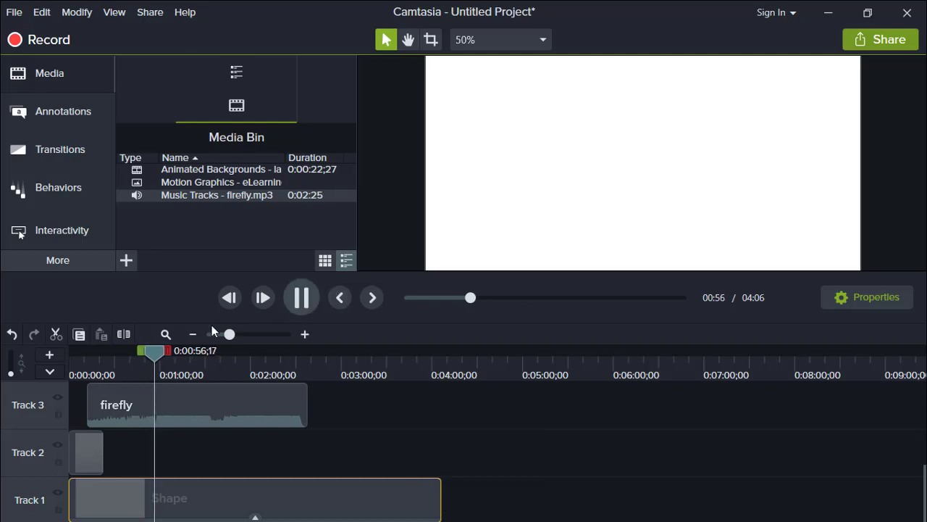
mouse_move(159, 351)
left_mouse_down()
mouse_move(266, 353)
mouse_move(165, 362)
left_mouse_up()
left_click(300, 303)
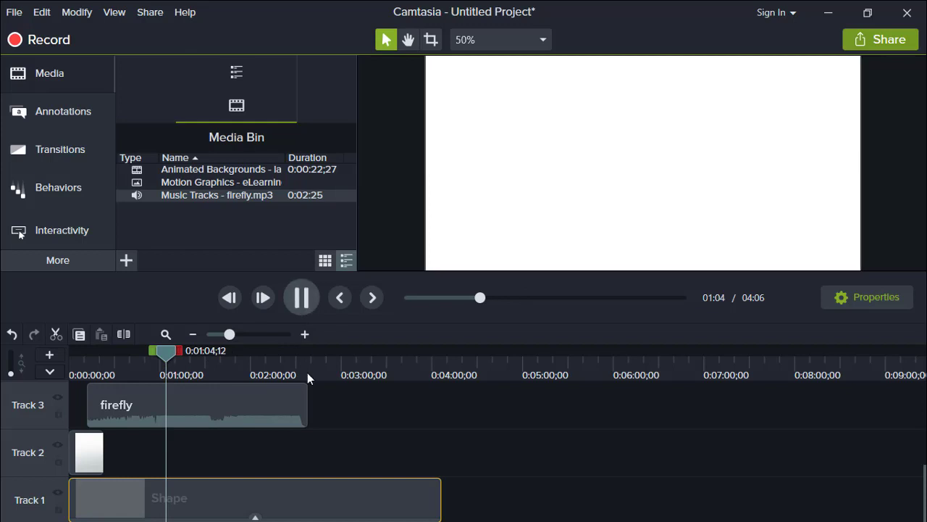
scroll(503, 411, "up", 2)
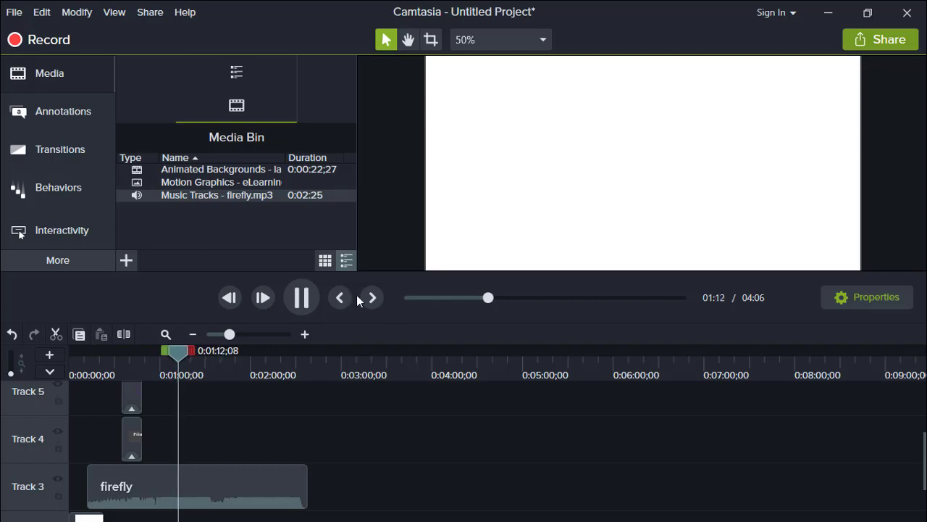
left_click(303, 298)
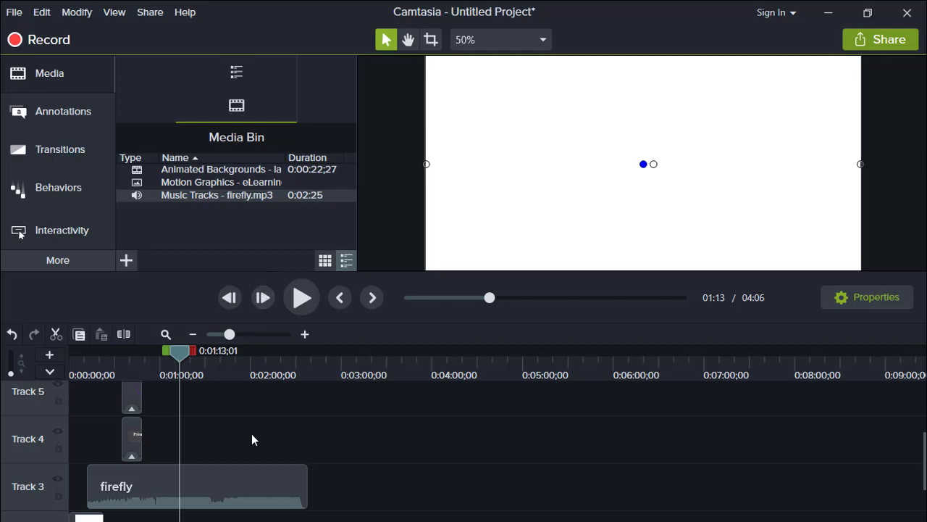
Step: Return the playhead to 0:01:04;28 and select the white Shape clip on Track 1
left_click(359, 414)
scroll(361, 420, "down", 3)
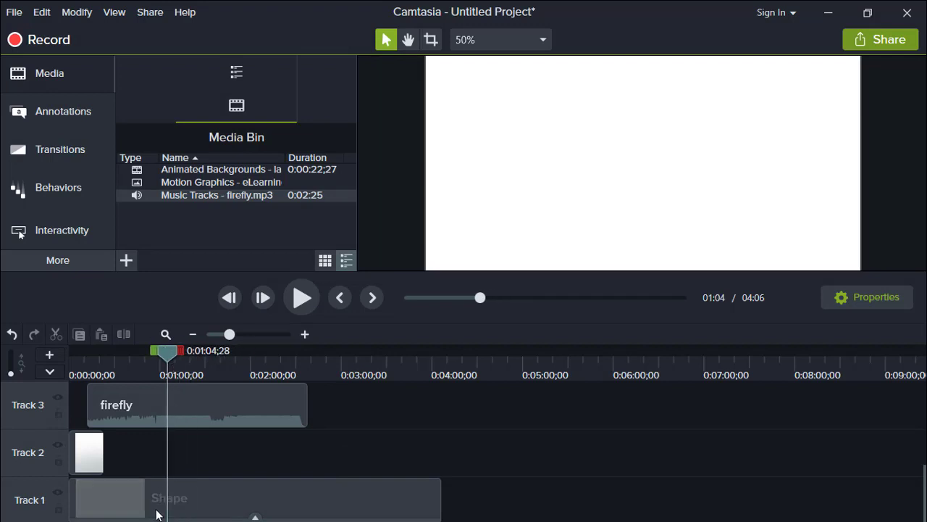
mouse_move(156, 515)
left_mouse_down()
mouse_move(171, 503)
mouse_move(251, 501)
mouse_move(170, 504)
left_mouse_up()
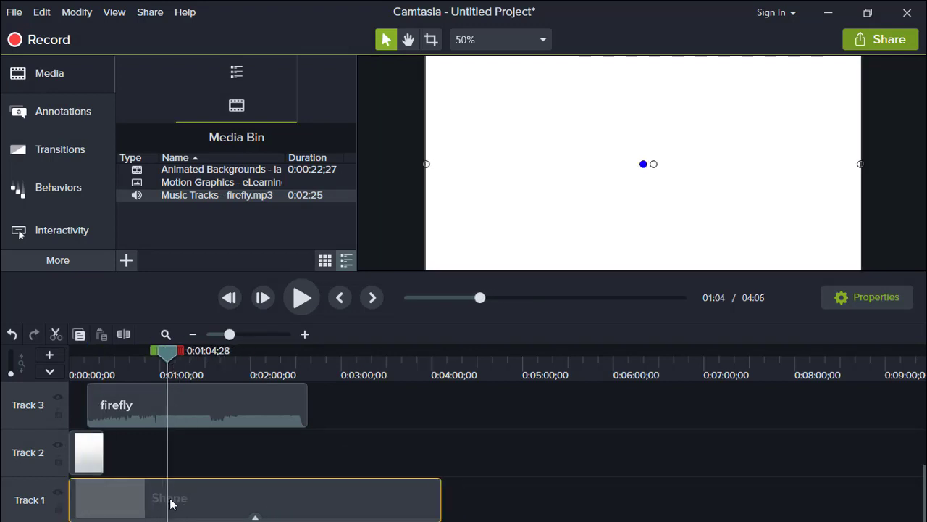